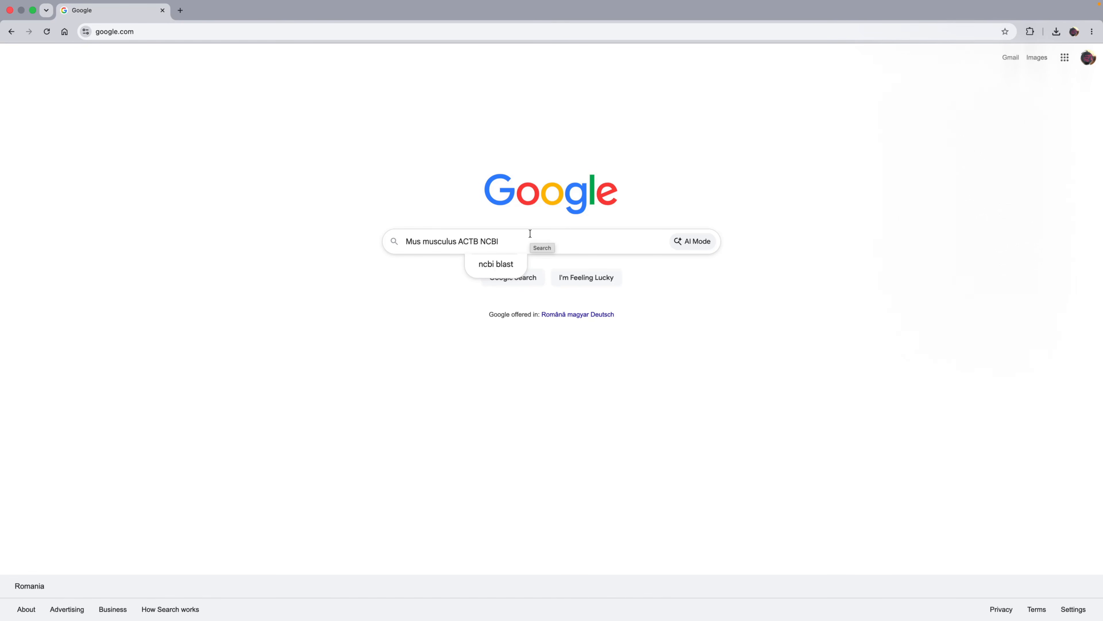
Search Google for "Mus musculus ACTB NCBI" and open the NCBI Gene record for house mouse Actb
{"action": "key", "text": "Return"}
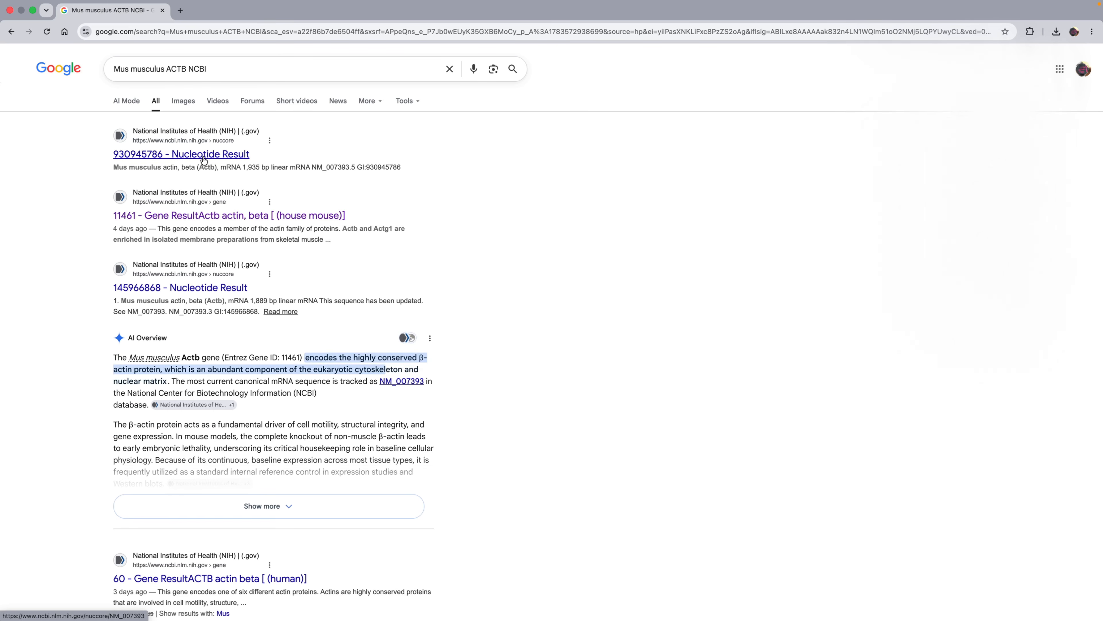
{"action": "left_click", "coordinate": [216, 221]}
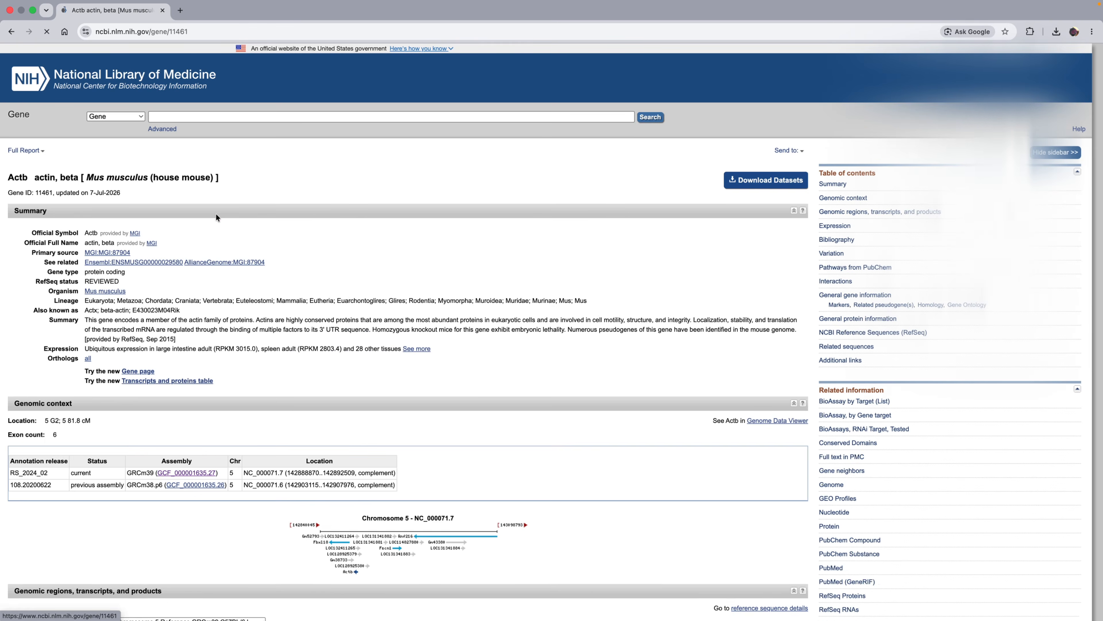
Select the Actb gene track among the genomic regions and open the region's GenBank nucleotide record
{"action": "scroll", "coordinate": [593, 374], "scroll_direction": "down", "scroll_amount": 10}
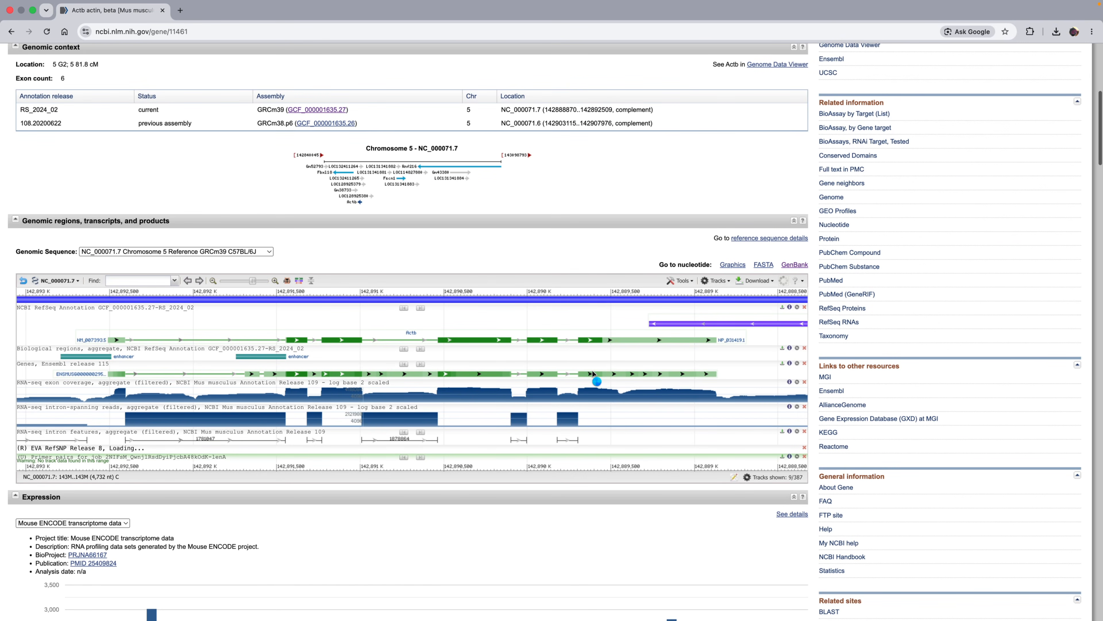
{"action": "scroll", "coordinate": [509, 392], "scroll_direction": "down", "scroll_amount": 12}
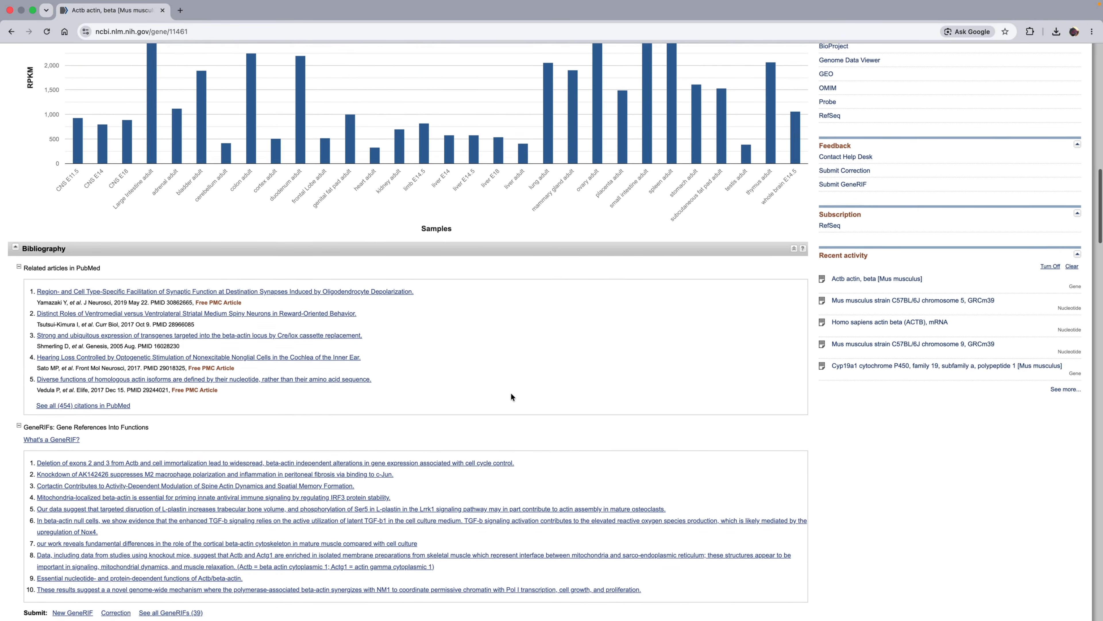
{"action": "scroll", "coordinate": [538, 385], "scroll_direction": "up", "scroll_amount": 7}
{"action": "scroll", "coordinate": [543, 374], "scroll_direction": "down", "scroll_amount": 15}
{"action": "scroll", "coordinate": [542, 375], "scroll_direction": "up", "scroll_amount": 16}
{"action": "scroll", "coordinate": [543, 375], "scroll_direction": "down", "scroll_amount": 7}
{"action": "scroll", "coordinate": [546, 378], "scroll_direction": "up", "scroll_amount": 15}
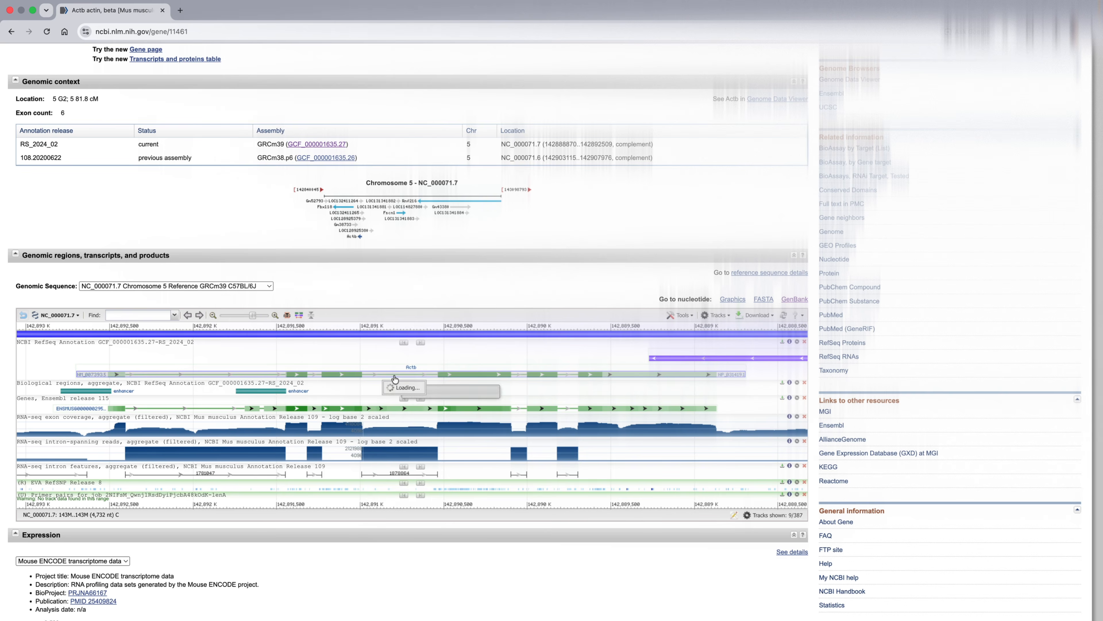
{"action": "mouse_move", "coordinate": [394, 379]}
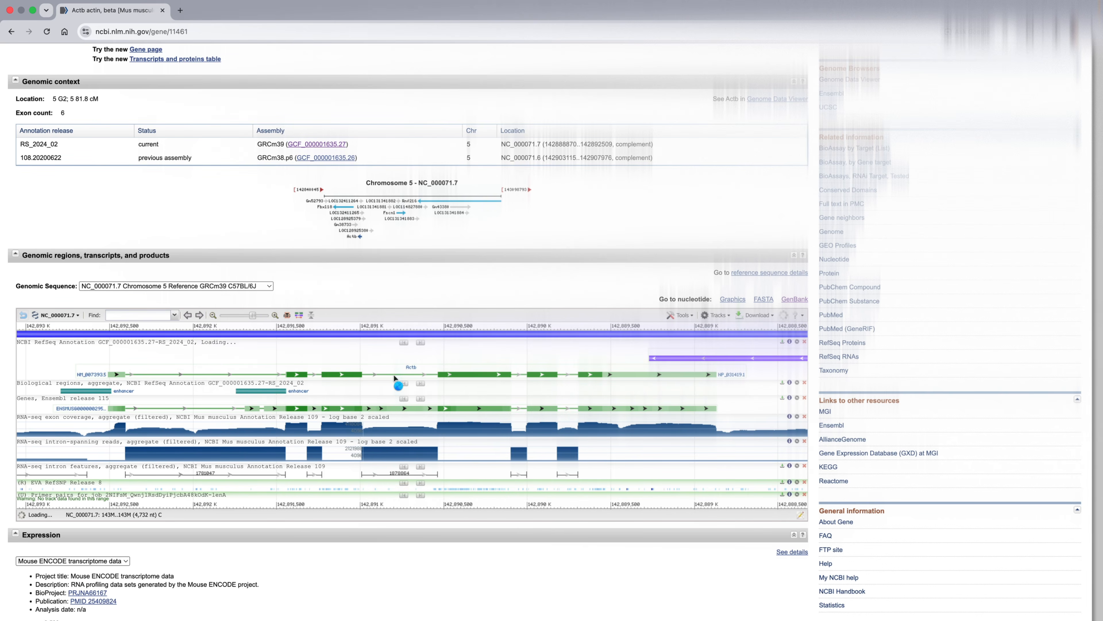
{"action": "left_click", "coordinate": [393, 375]}
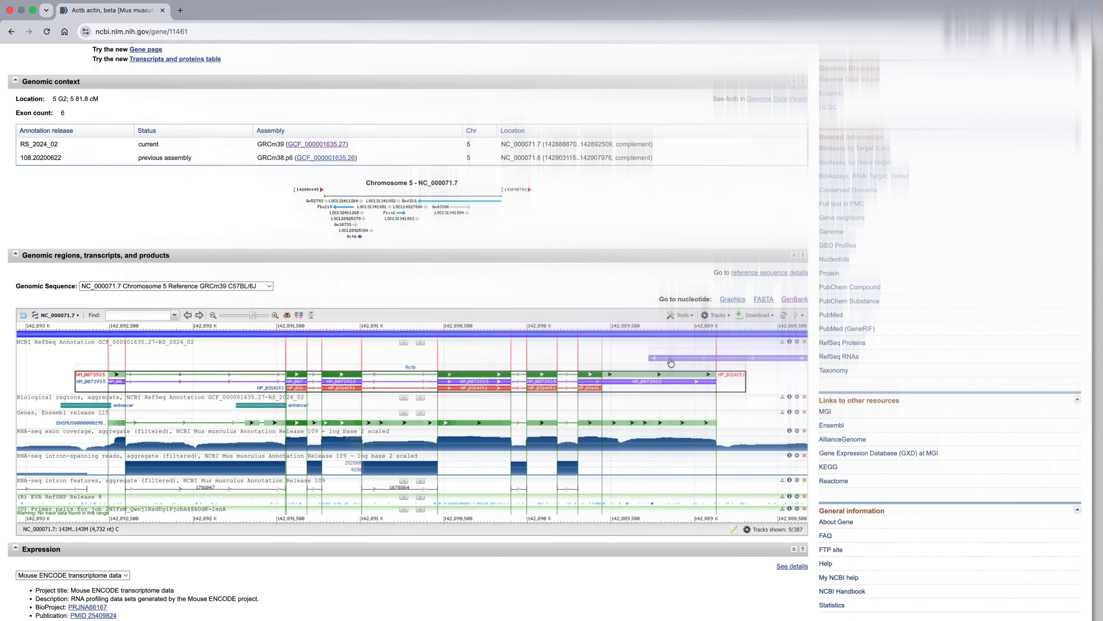
{"action": "left_click", "coordinate": [791, 300]}
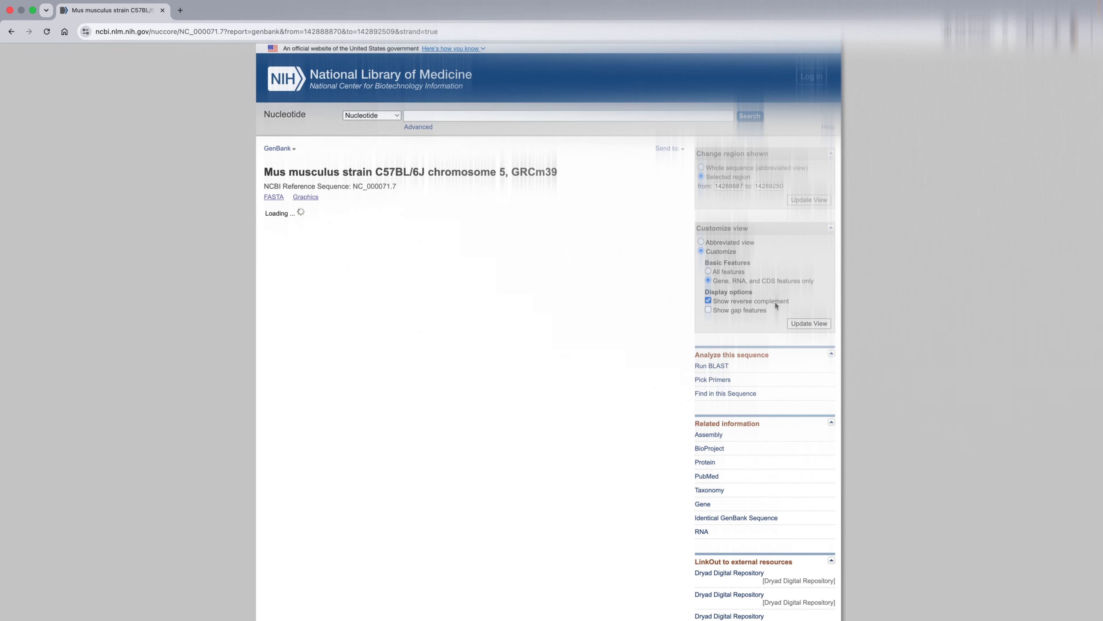
Download the complete record of the Actb region to a file in GenBank (full) format
{"action": "scroll", "coordinate": [493, 349], "scroll_direction": "down", "scroll_amount": 20}
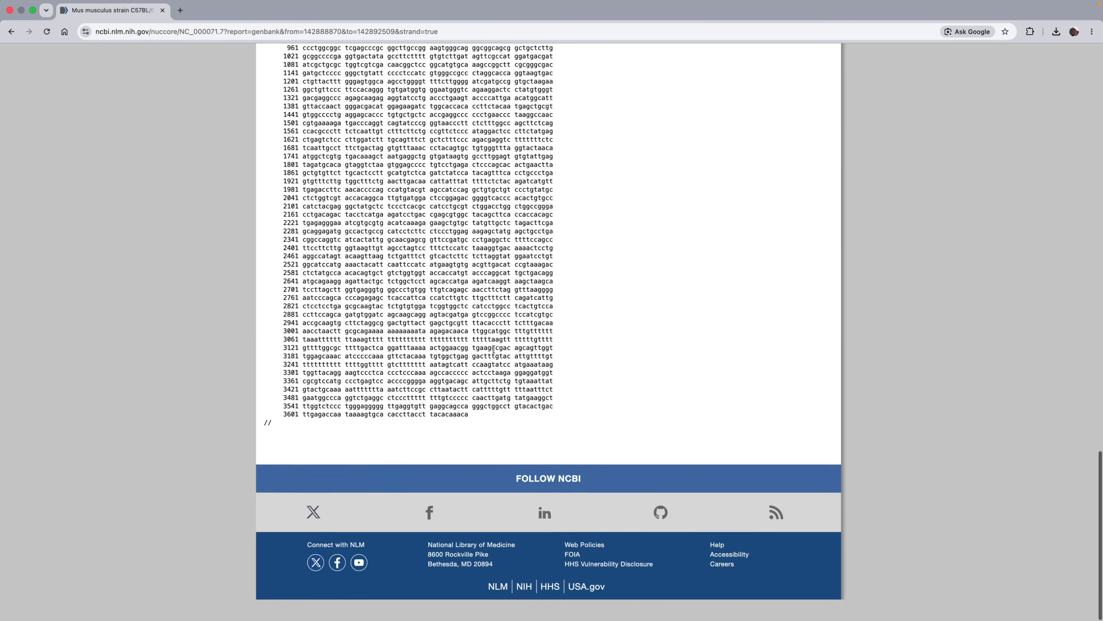
{"action": "scroll", "coordinate": [493, 349], "scroll_direction": "up", "scroll_amount": 20}
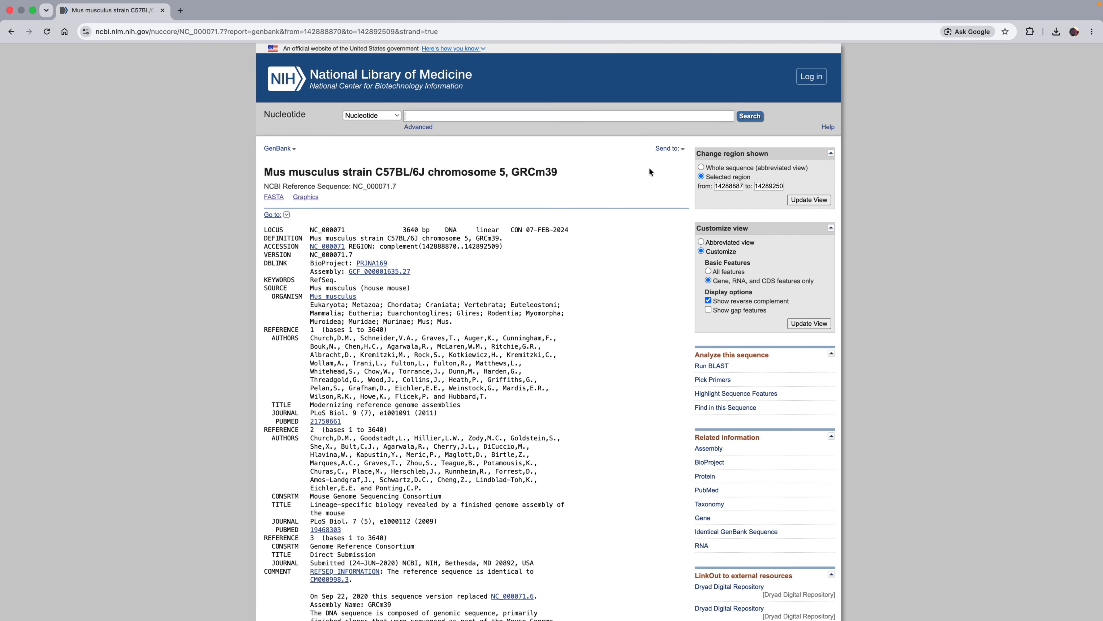
{"action": "left_click", "coordinate": [681, 153]}
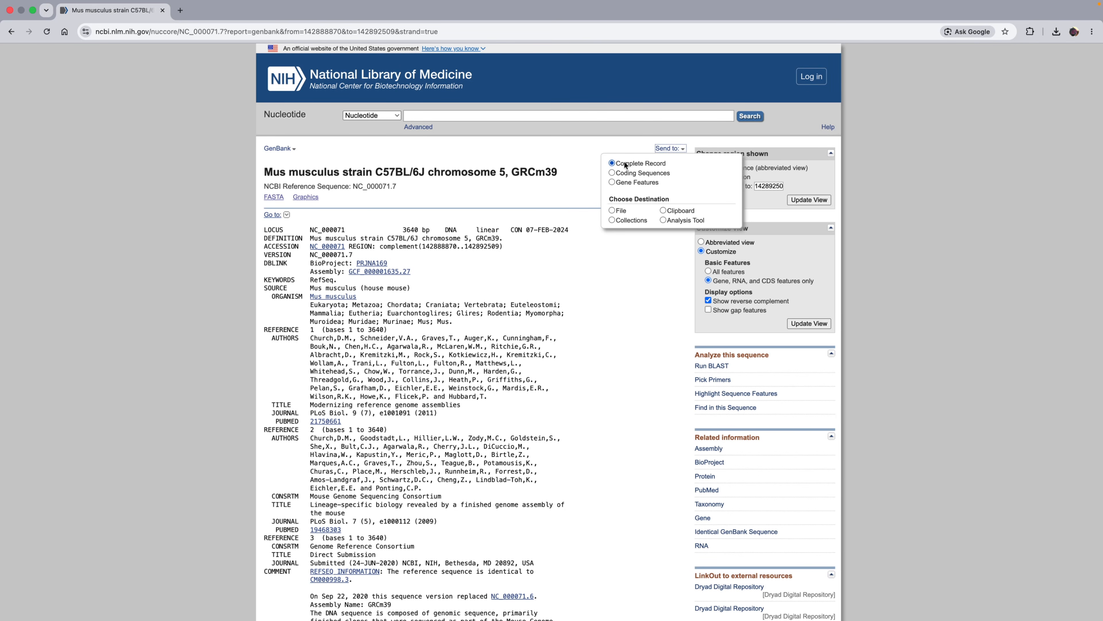
{"action": "left_click", "coordinate": [612, 211]}
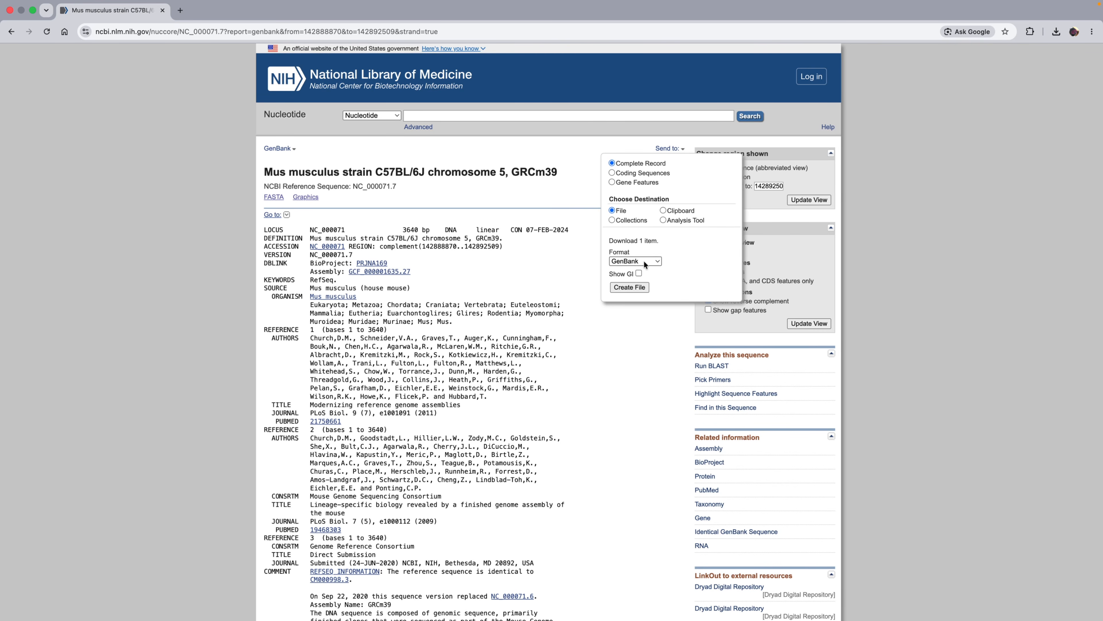
{"action": "left_click", "coordinate": [648, 262]}
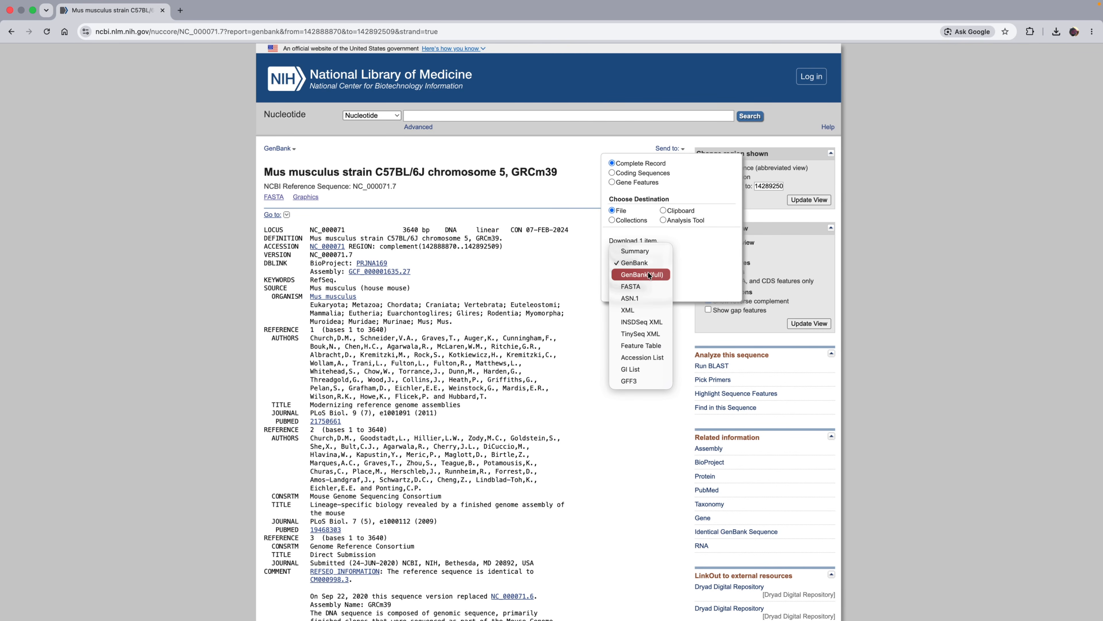
{"action": "left_click", "coordinate": [644, 272]}
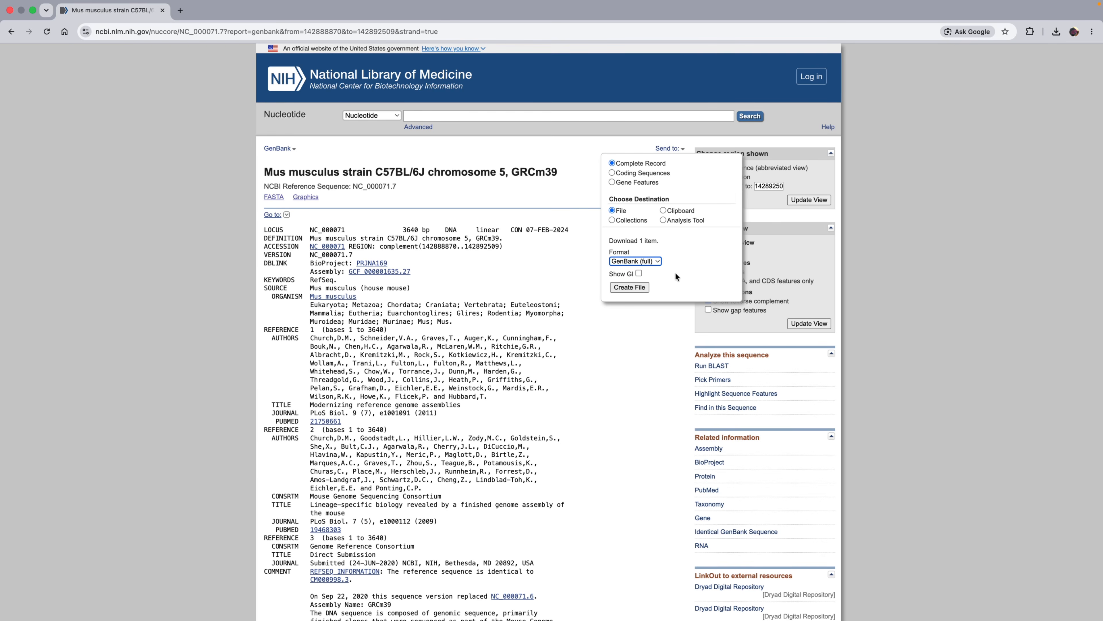
{"action": "left_click", "coordinate": [629, 288]}
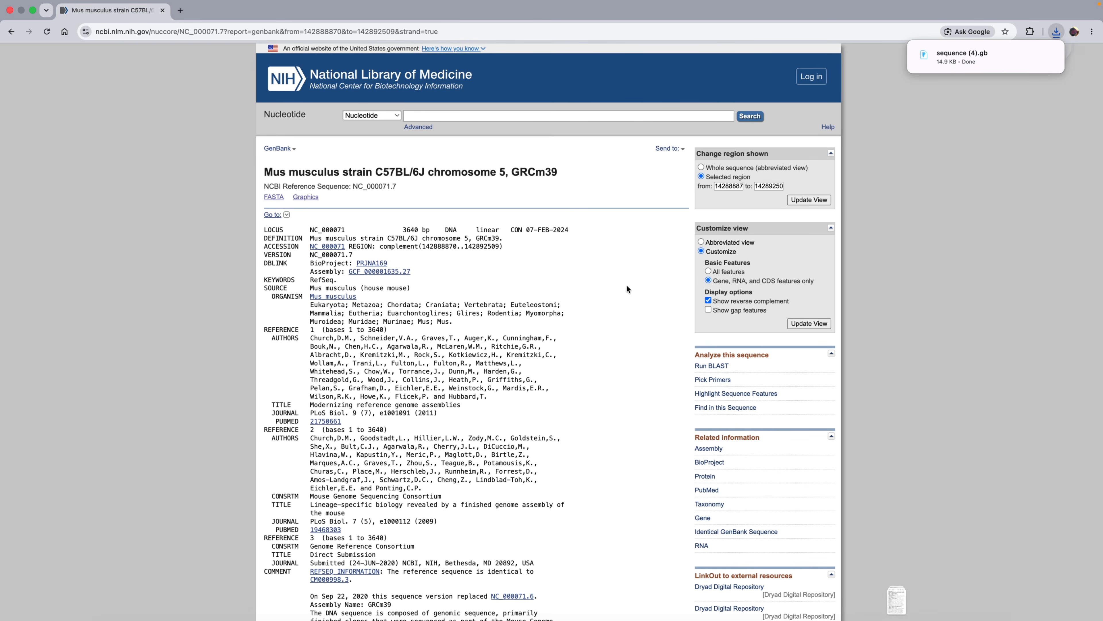
Open the downloaded sequence (4).gb in SnapGene Viewer and look through its nucleotide sequence from start to end
{"action": "left_click", "coordinate": [950, 56]}
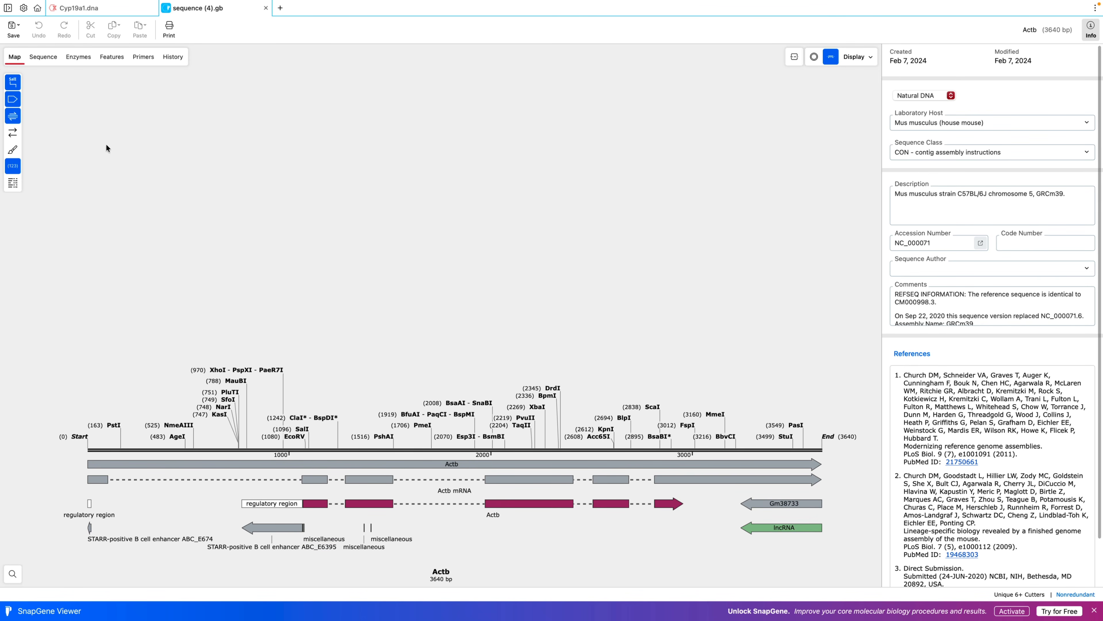
{"action": "left_click", "coordinate": [43, 58]}
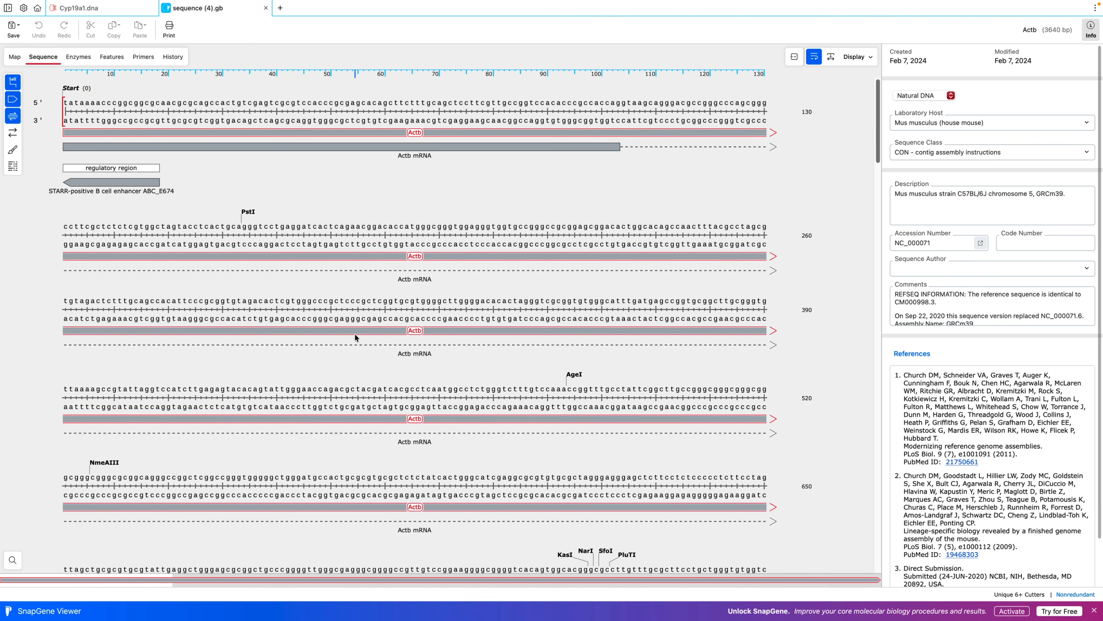
{"action": "scroll", "coordinate": [399, 341], "scroll_direction": "down", "scroll_amount": 20}
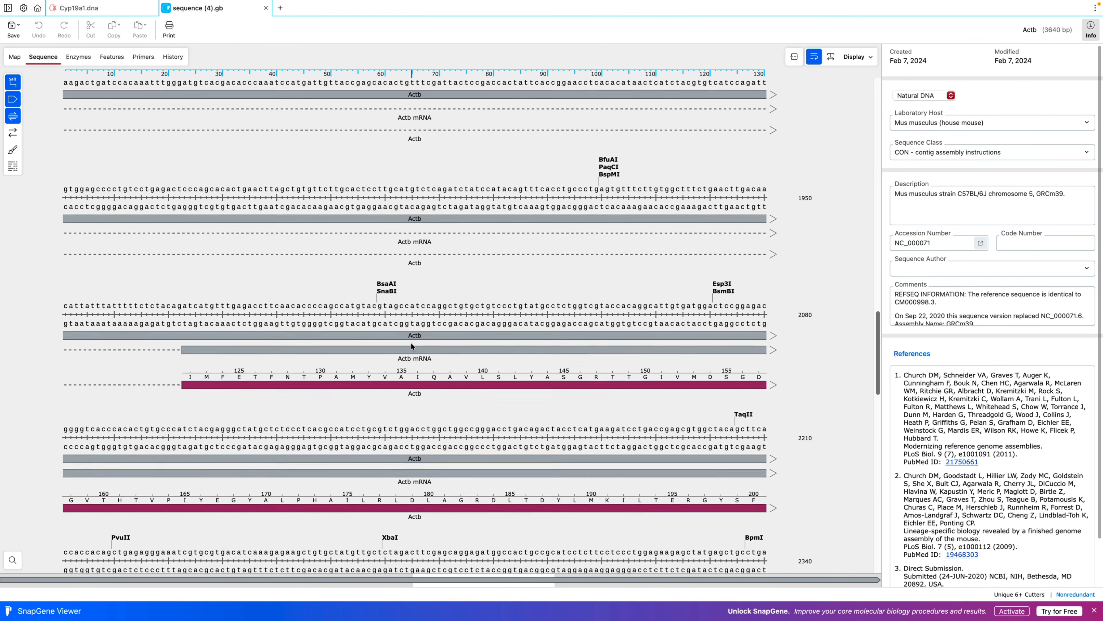
{"action": "scroll", "coordinate": [412, 343], "scroll_direction": "down", "scroll_amount": 20}
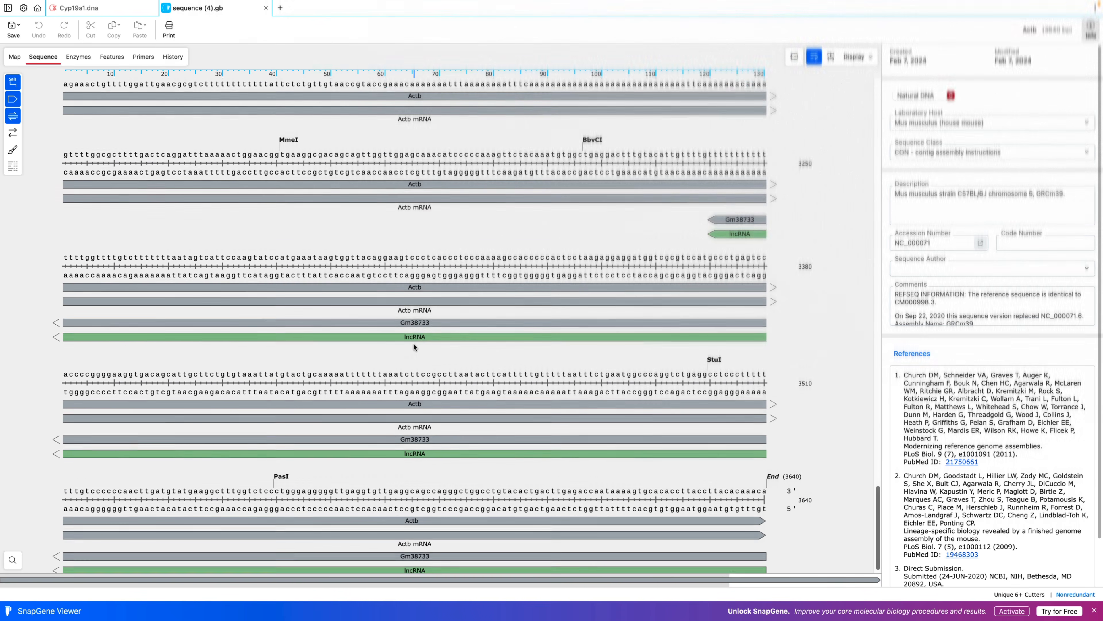
{"action": "scroll", "coordinate": [414, 343], "scroll_direction": "up", "scroll_amount": 20}
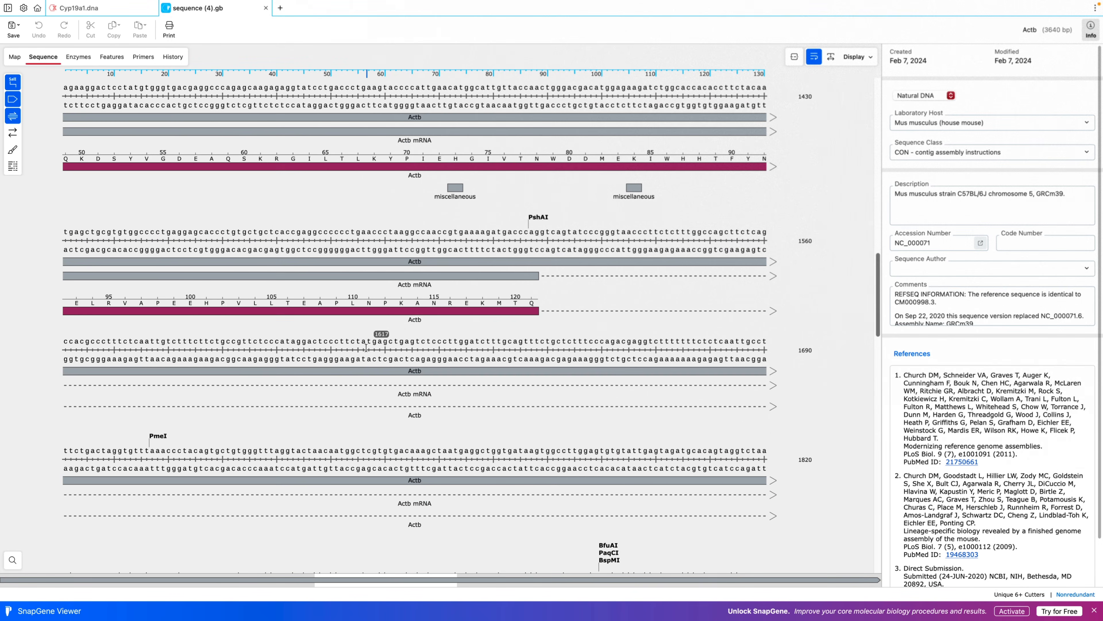
{"action": "scroll", "coordinate": [356, 338], "scroll_direction": "up", "scroll_amount": 20}
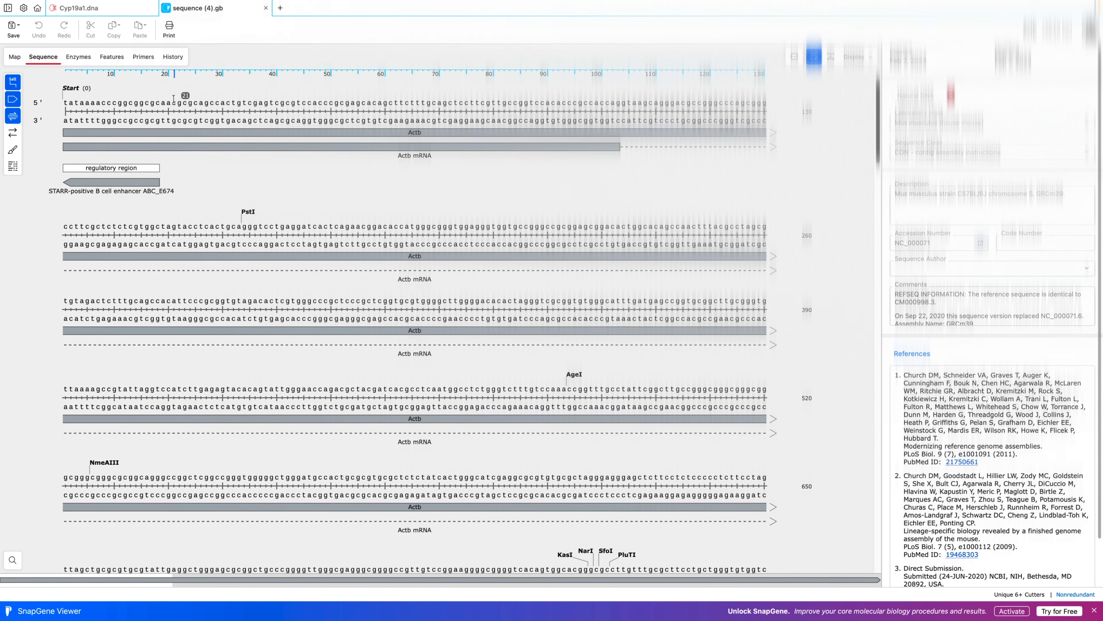
Select bases 22 to 3601 of the Actb sequence and copy them
{"action": "left_click_drag", "start_coordinate": [174, 103], "coordinate": [557, 476]}
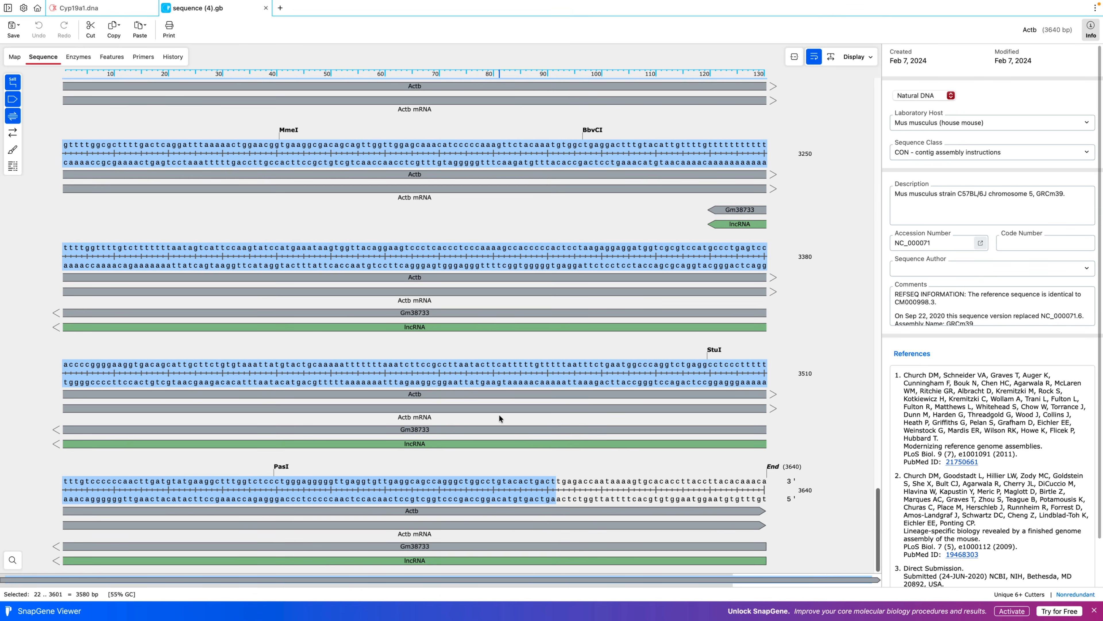
{"action": "scroll", "coordinate": [495, 303], "scroll_direction": "up", "scroll_amount": 20}
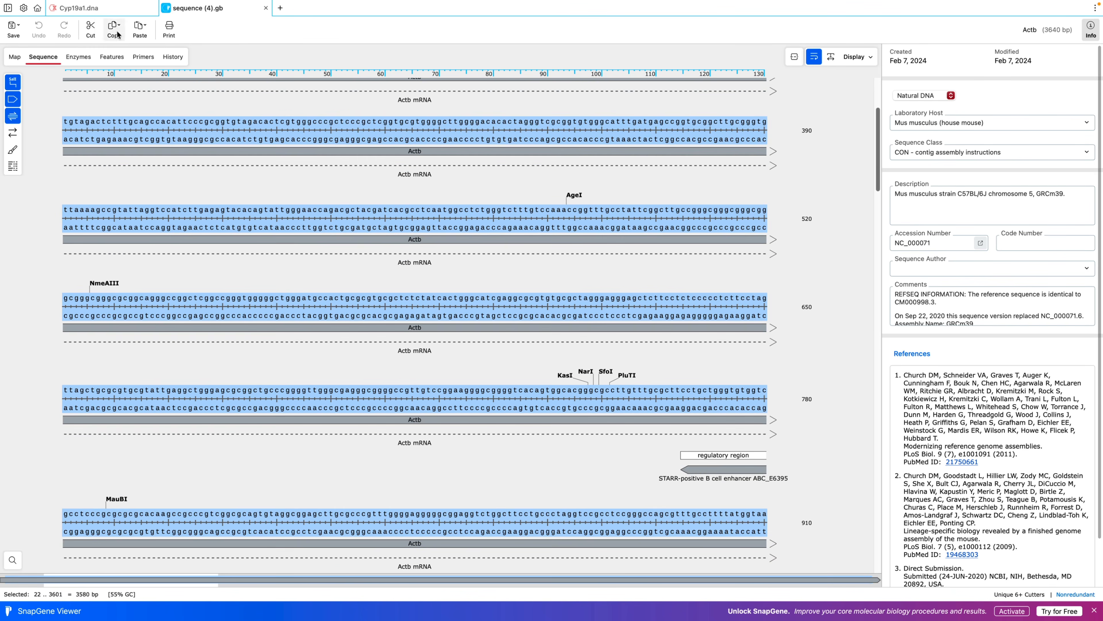
{"action": "left_click", "coordinate": [16, 53]}
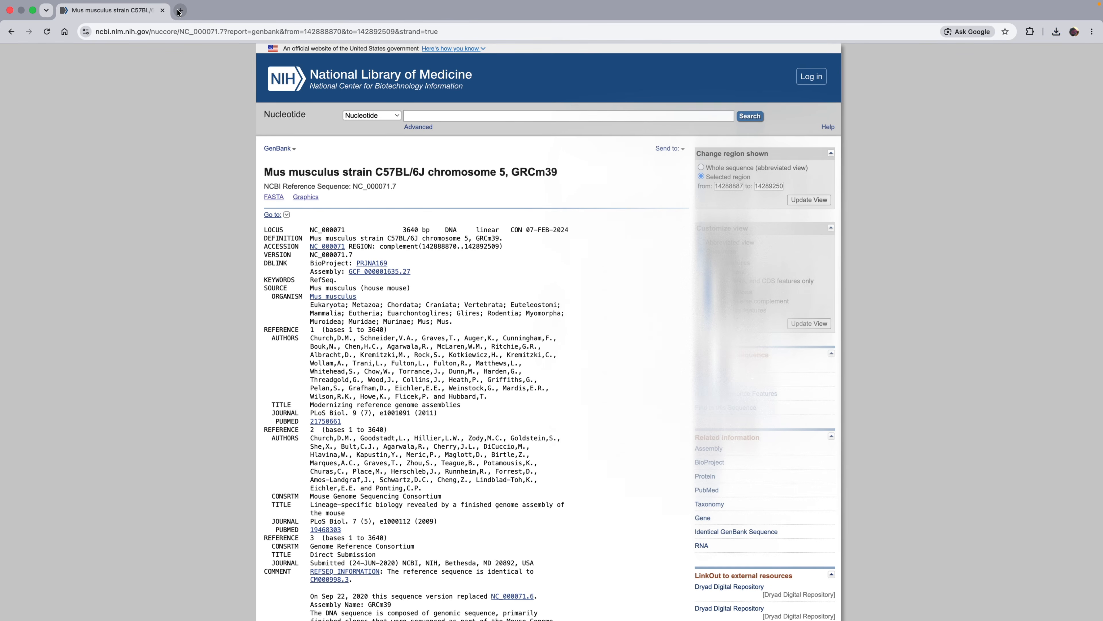
In a new browser tab, search for "primer blast" and open NCBI's Primer designing tool
{"action": "left_click", "coordinate": [180, 10]}
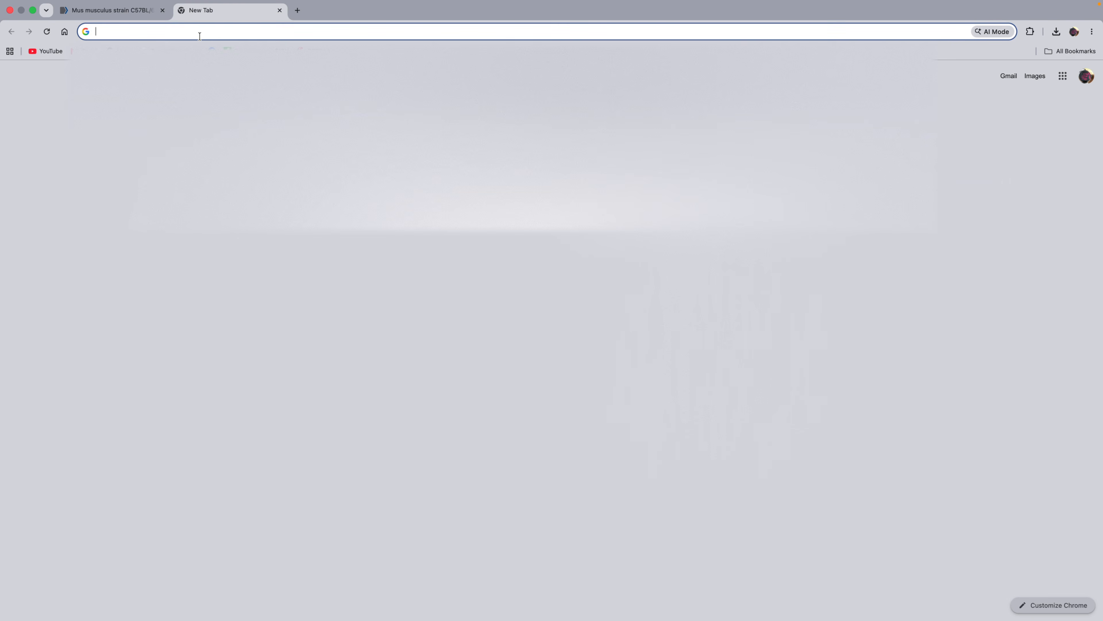
{"action": "type", "text": "primer blast"}
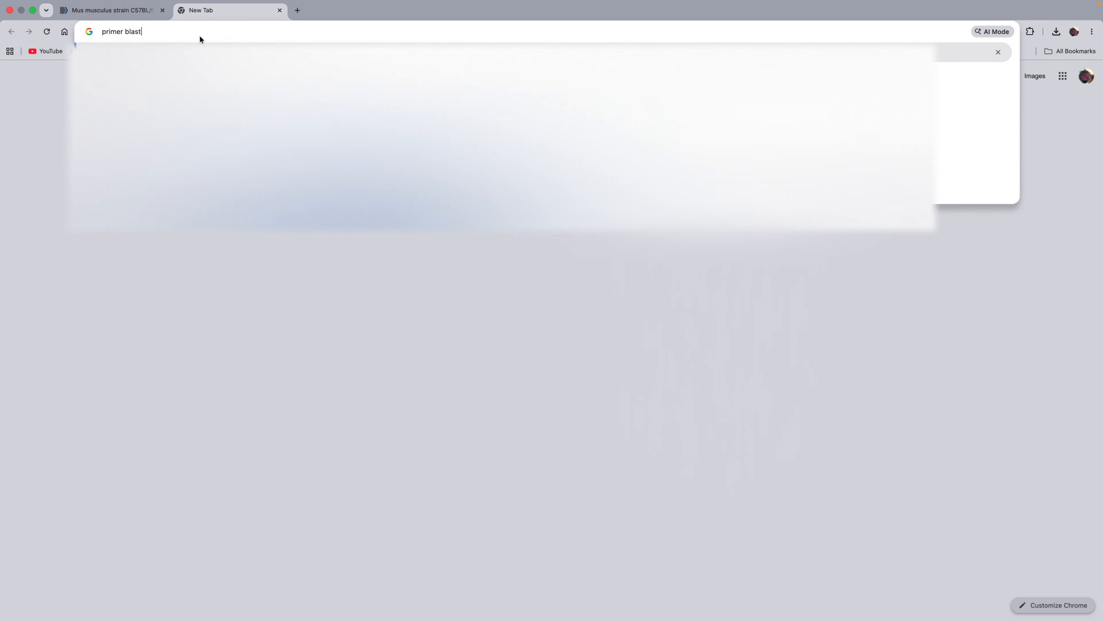
{"action": "key", "text": "Return"}
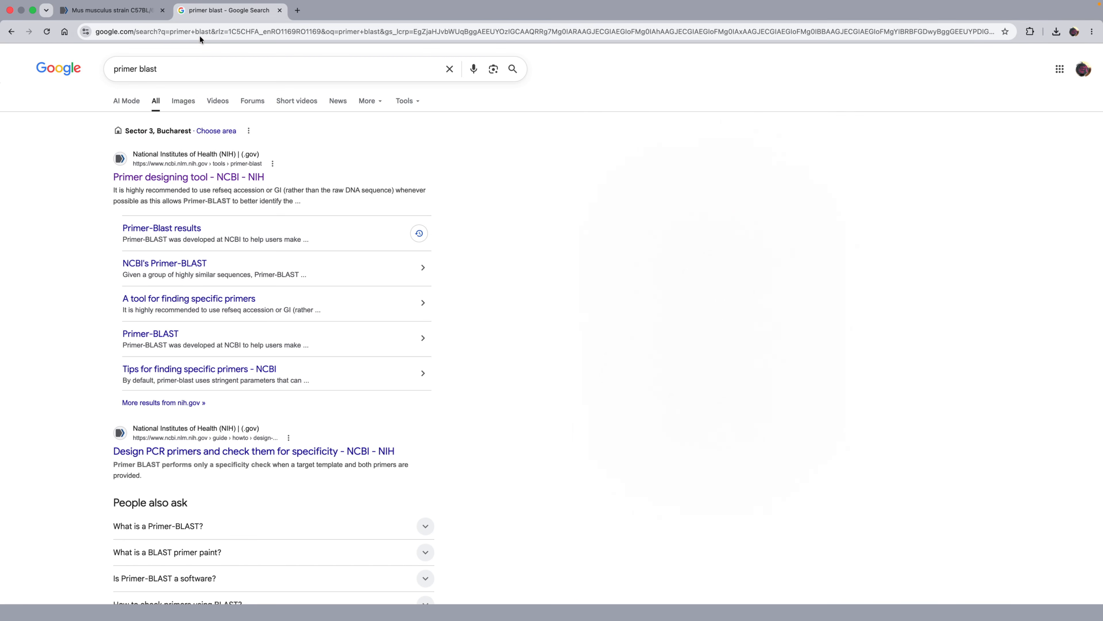
{"action": "left_click", "coordinate": [175, 179]}
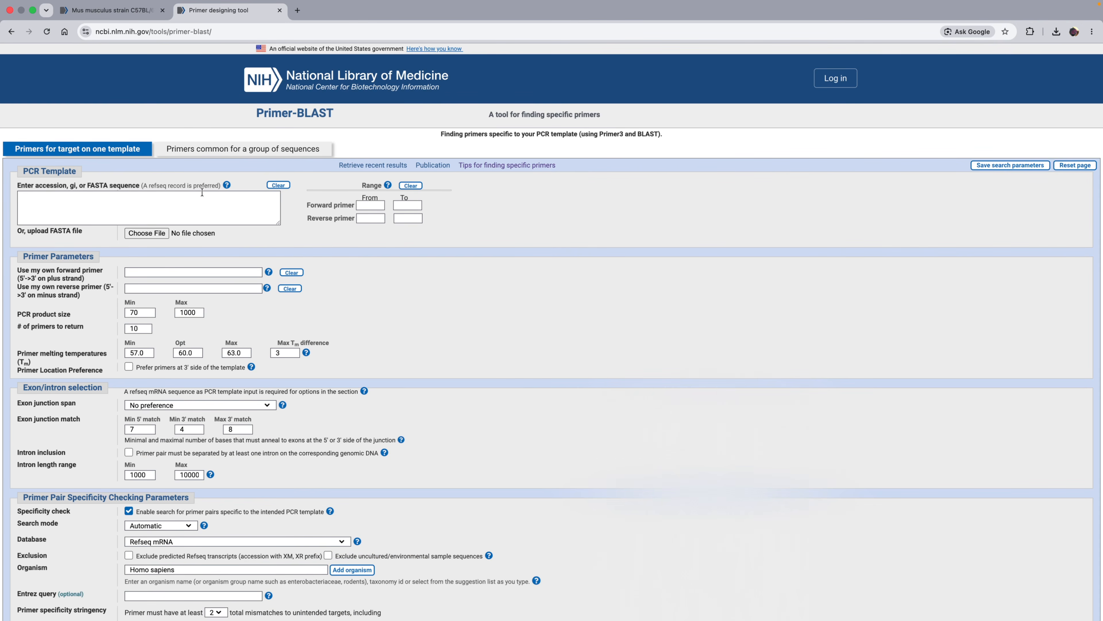
Paste the copied Actb sequence as the PCR template
{"action": "scroll", "coordinate": [602, 297], "scroll_direction": "down", "scroll_amount": 10}
{"action": "scroll", "coordinate": [645, 307], "scroll_direction": "up", "scroll_amount": 10}
{"action": "left_click", "coordinate": [69, 204]}
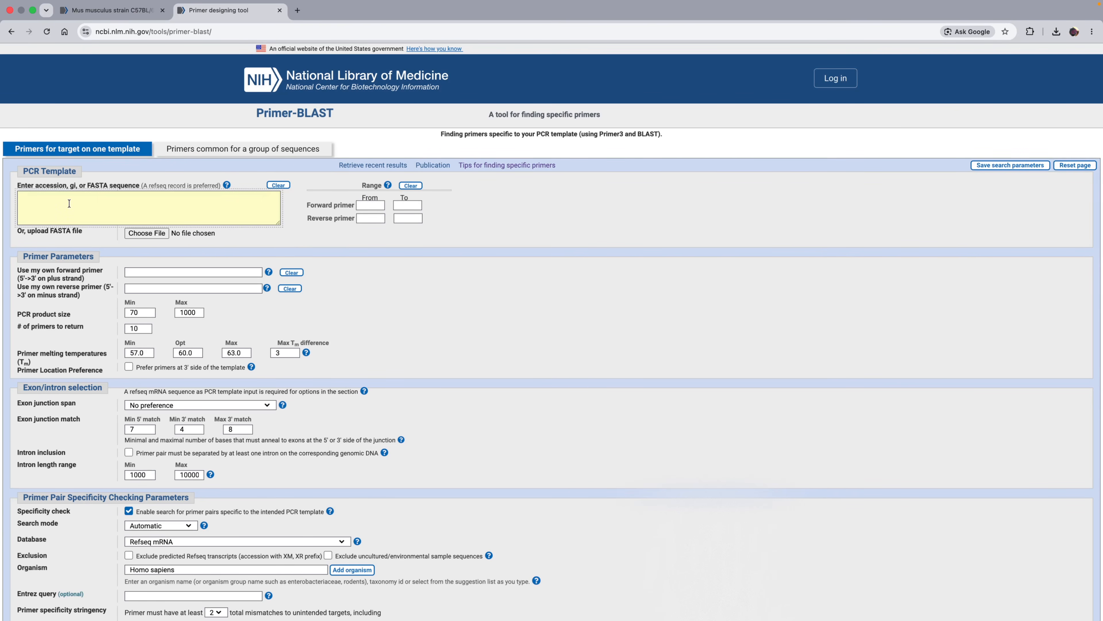
{"action": "key", "text": "super+v"}
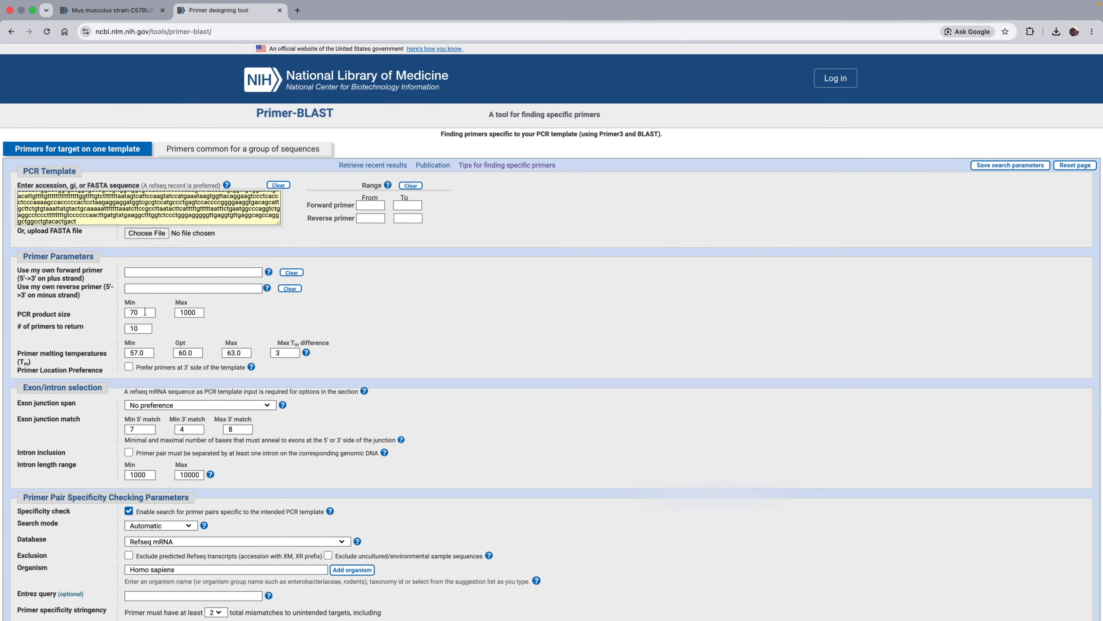
Set the PCR product size to a minimum of 600 and a maximum of 800
{"action": "left_click_drag", "start_coordinate": [146, 311], "coordinate": [120, 314]}
{"action": "type", "text": "600"}
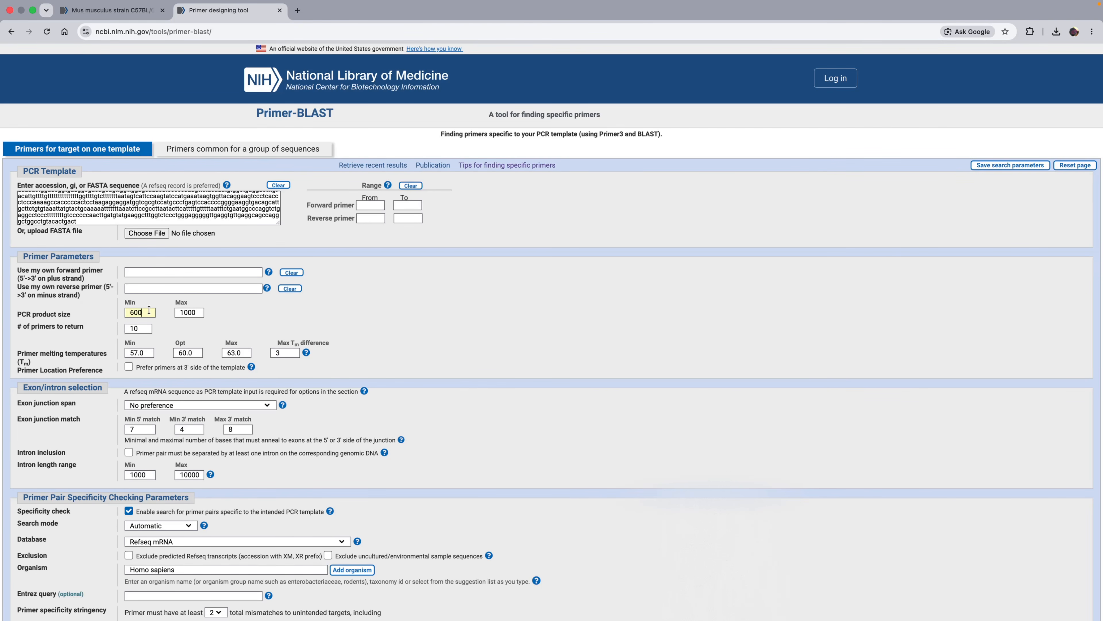
{"action": "key", "text": "Tab"}
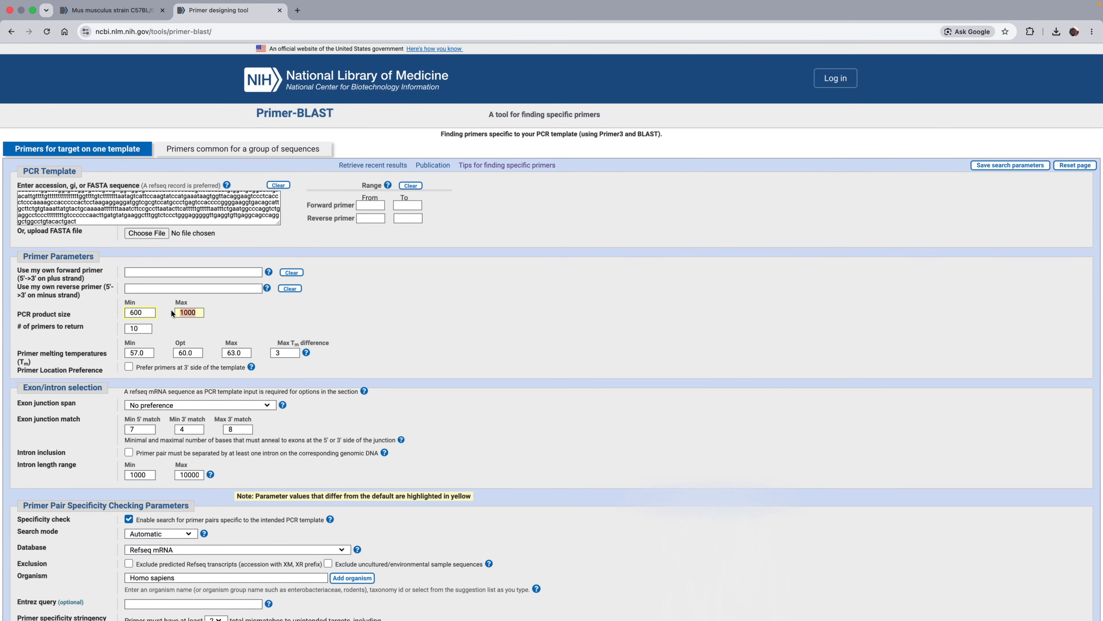
{"action": "type", "text": "800"}
Set the primer melting temperatures to 58.0 minimum and 61 maximum, with a maximum Tm difference of 2
{"action": "left_click_drag", "start_coordinate": [138, 353], "coordinate": [135, 353]}
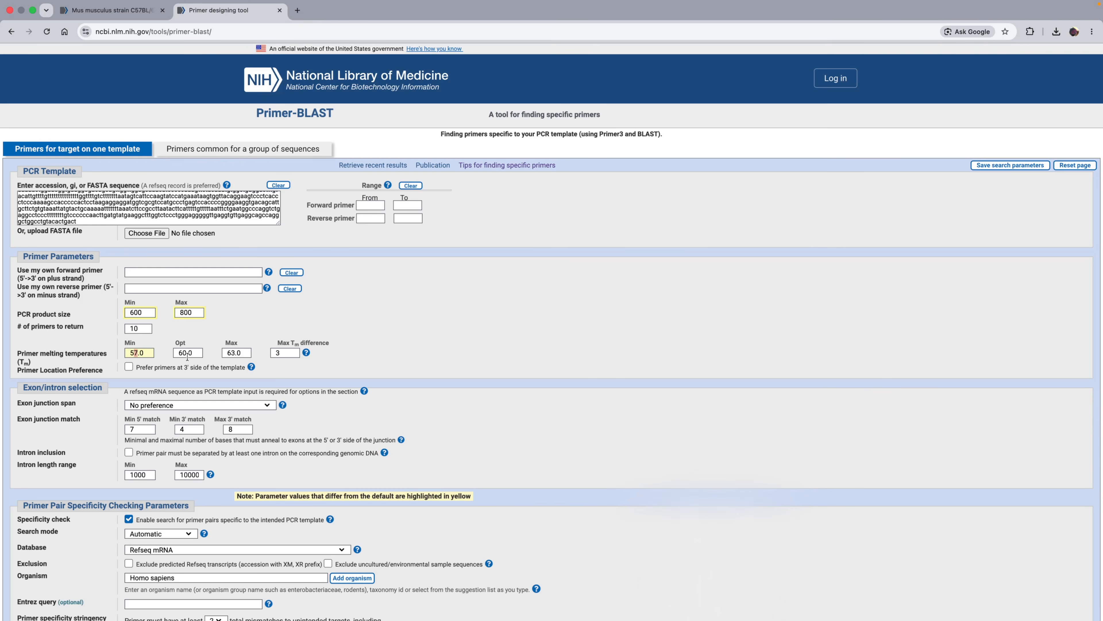
{"action": "left_click", "coordinate": [246, 352]}
{"action": "type", "text": "61"}
{"action": "left_click", "coordinate": [187, 353]}
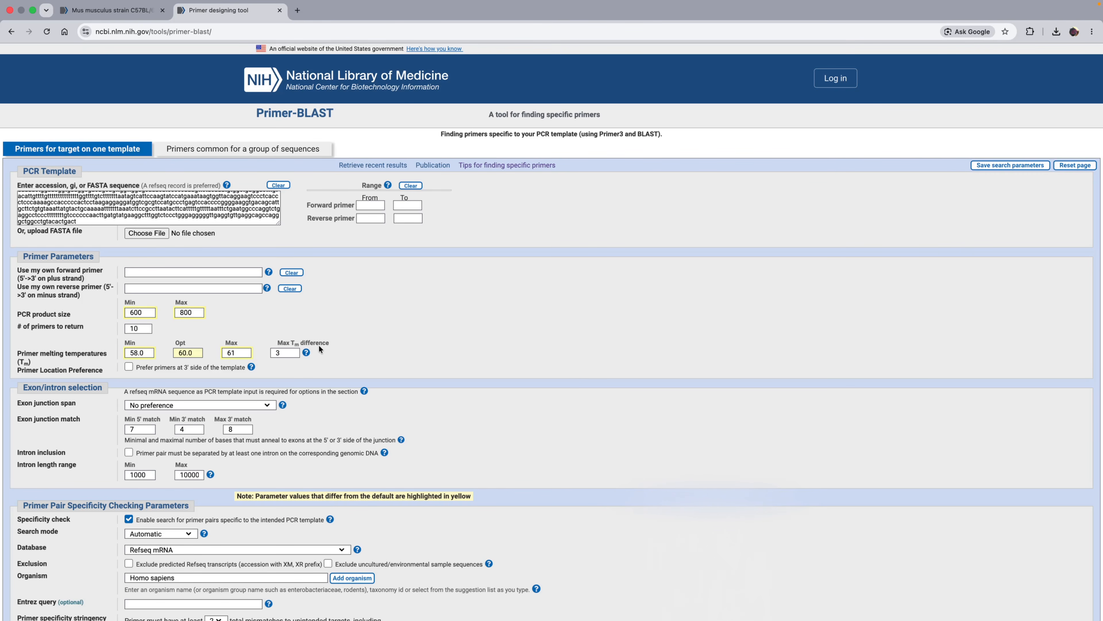
{"action": "left_click", "coordinate": [285, 354]}
{"action": "key", "text": "BackSpace"}
{"action": "type", "text": "2"}
{"action": "scroll", "coordinate": [336, 386], "scroll_direction": "down", "scroll_amount": 5}
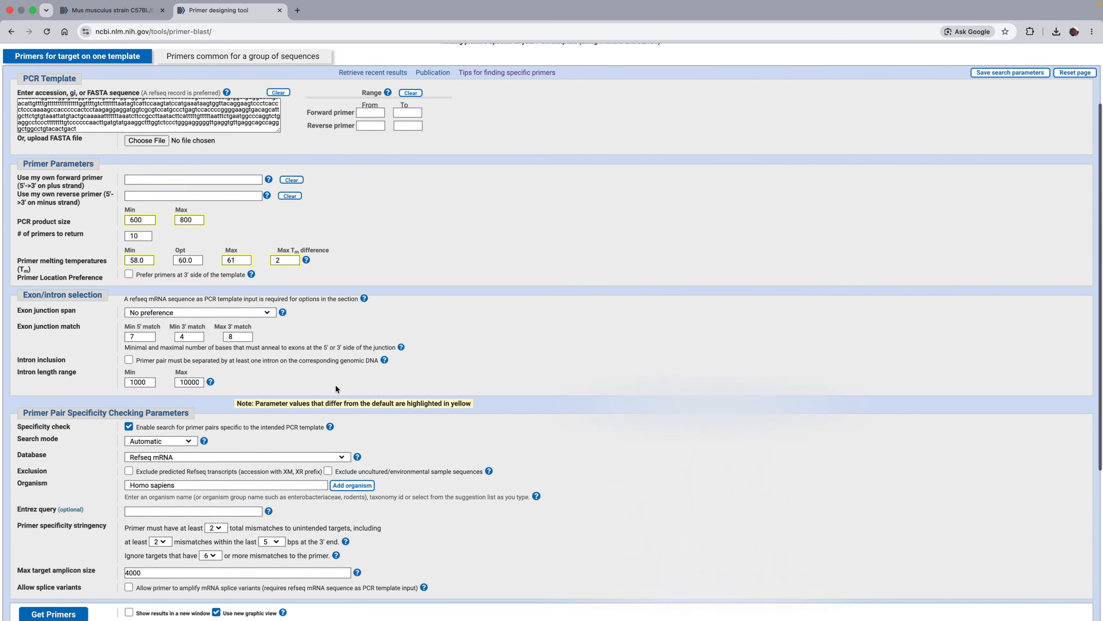
Replace the whole PCR template text with the copied Actb sequence
{"action": "scroll", "coordinate": [338, 386], "scroll_direction": "down", "scroll_amount": 1}
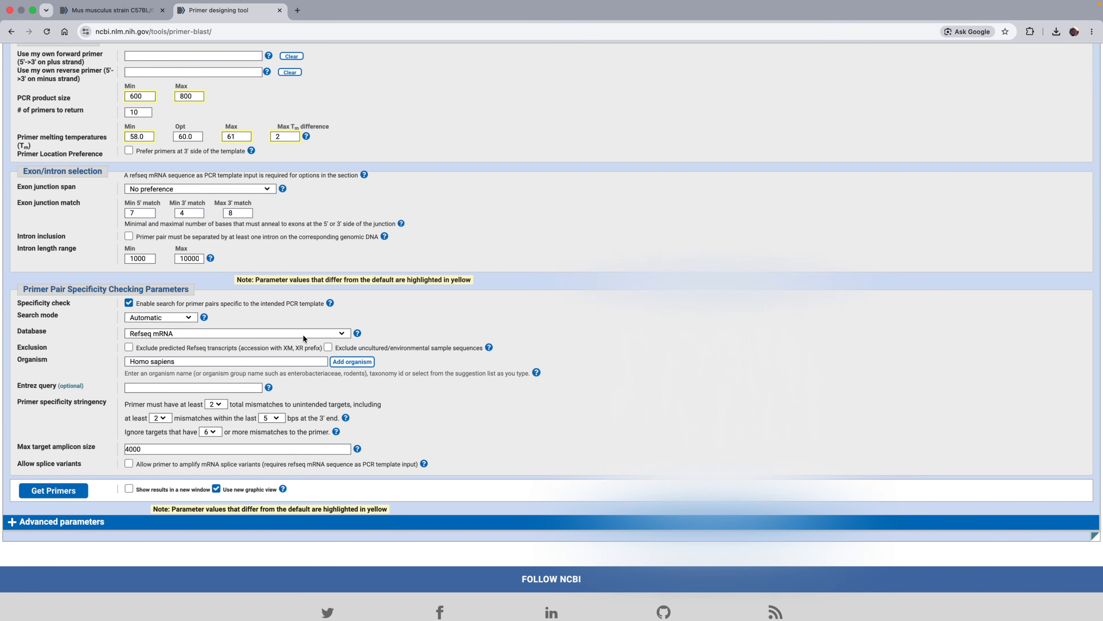
{"action": "scroll", "coordinate": [291, 351], "scroll_direction": "up", "scroll_amount": 6}
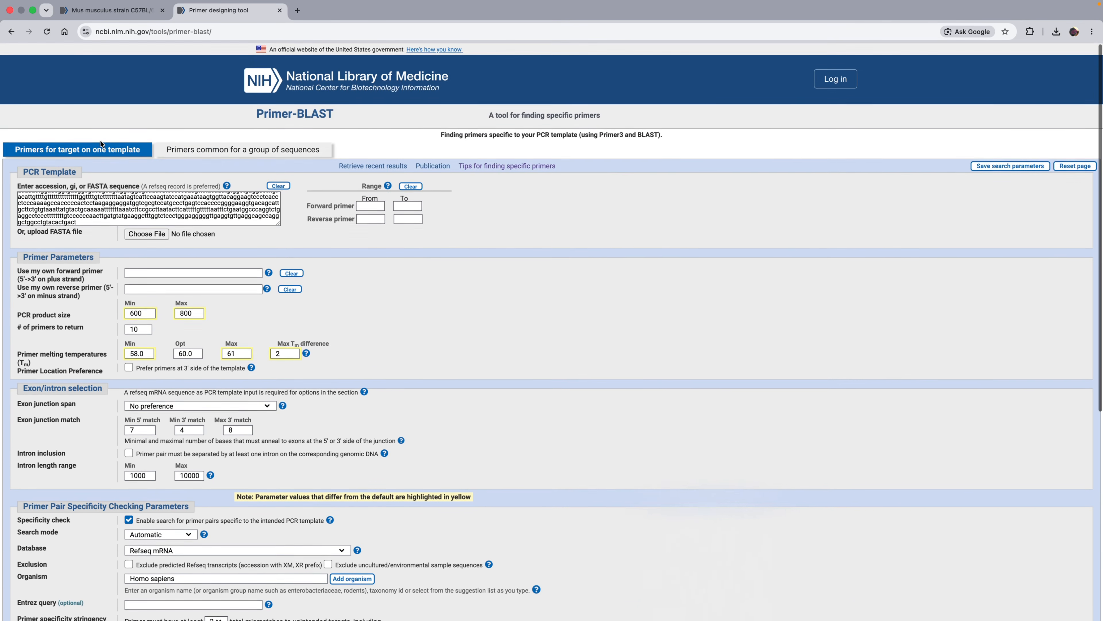
{"action": "key", "text": "super+a"}
{"action": "key", "text": "super+v"}
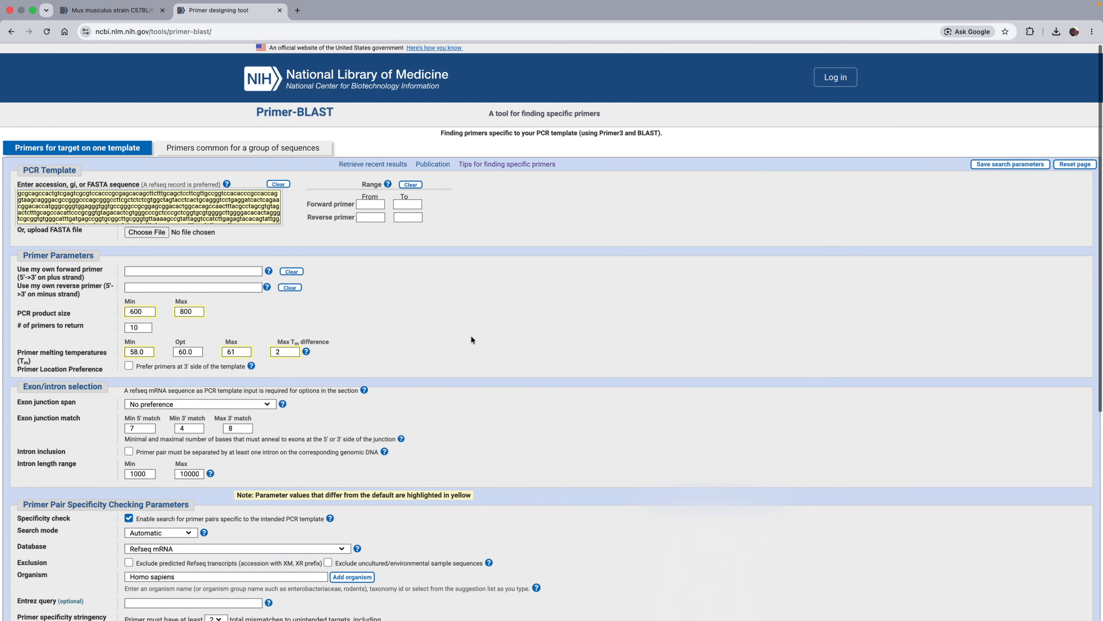
Change the specificity-check organism to Mus musculus (taxid:10090)
{"action": "scroll", "coordinate": [465, 337], "scroll_direction": "down", "scroll_amount": 10}
{"action": "scroll", "coordinate": [311, 334], "scroll_direction": "up", "scroll_amount": 2}
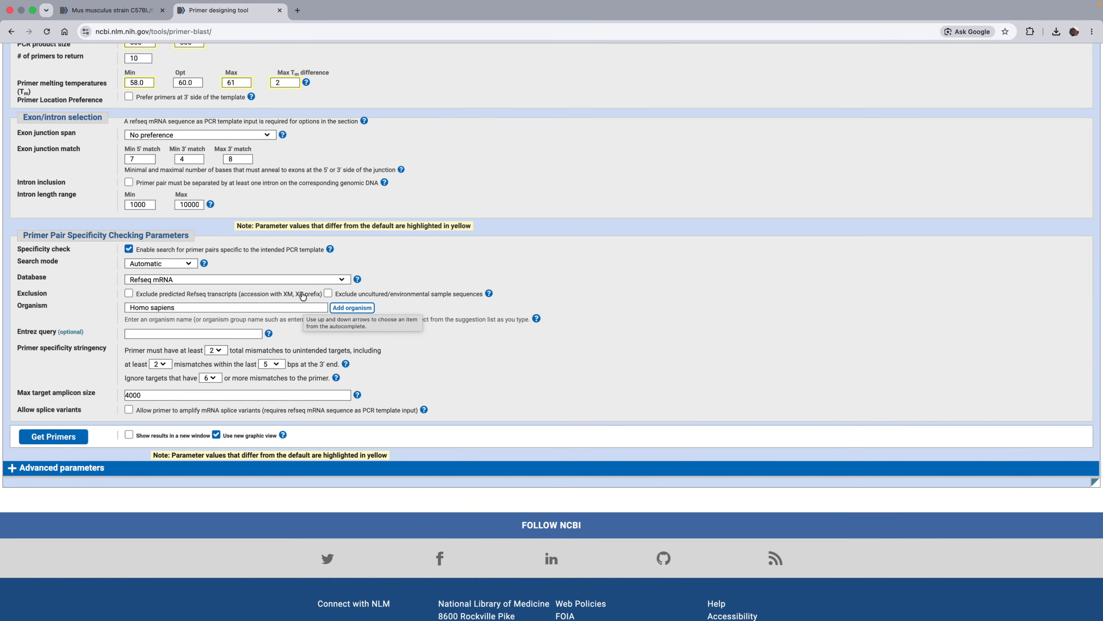
{"action": "left_click", "coordinate": [170, 306]}
{"action": "triple_click", "coordinate": [170, 307]}
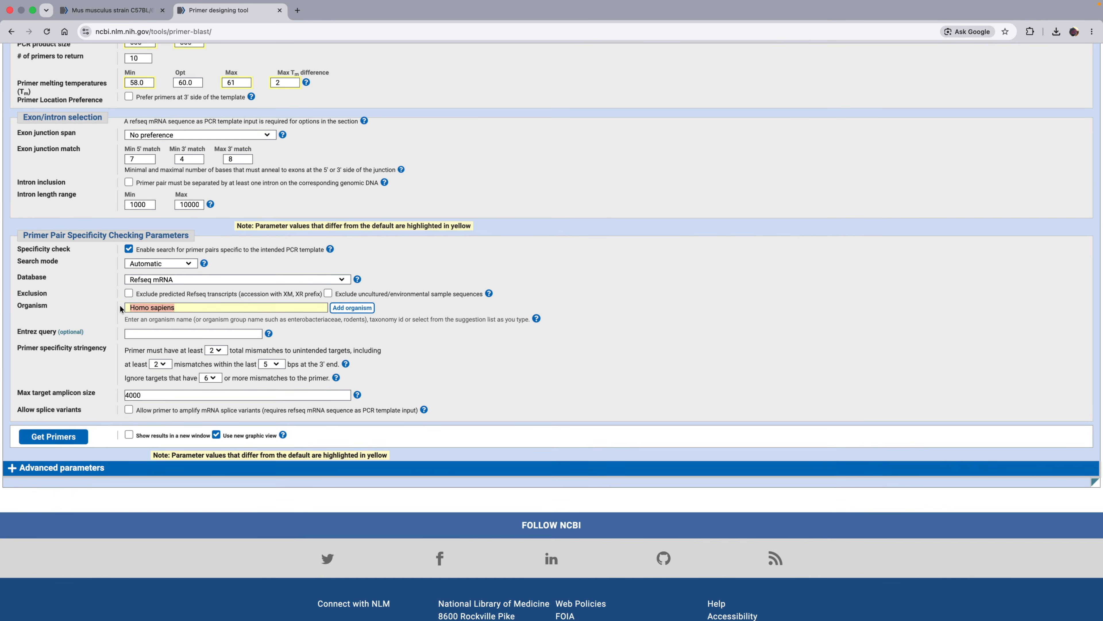
{"action": "scroll", "coordinate": [207, 308], "scroll_direction": "down", "scroll_amount": 1}
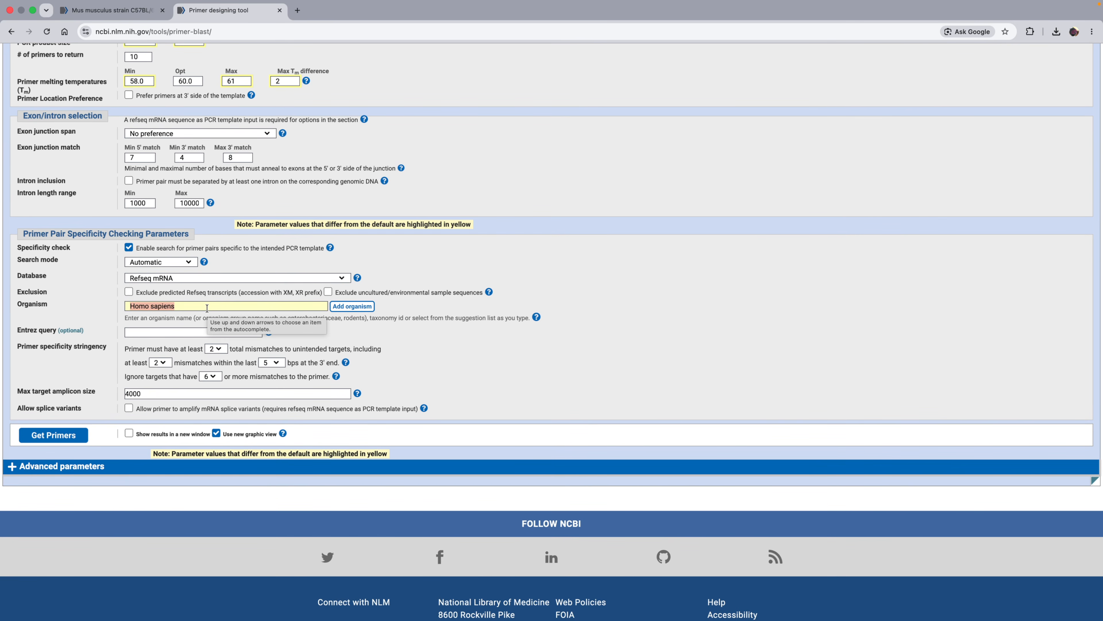
{"action": "type", "text": "mus mu"}
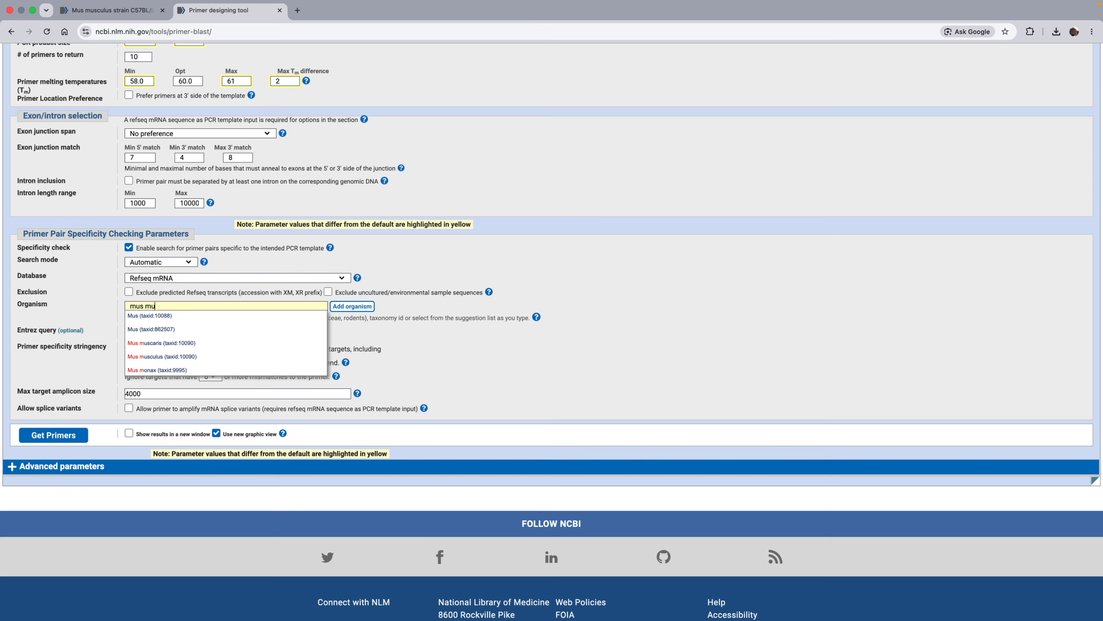
{"action": "type", "text": "sclus"}
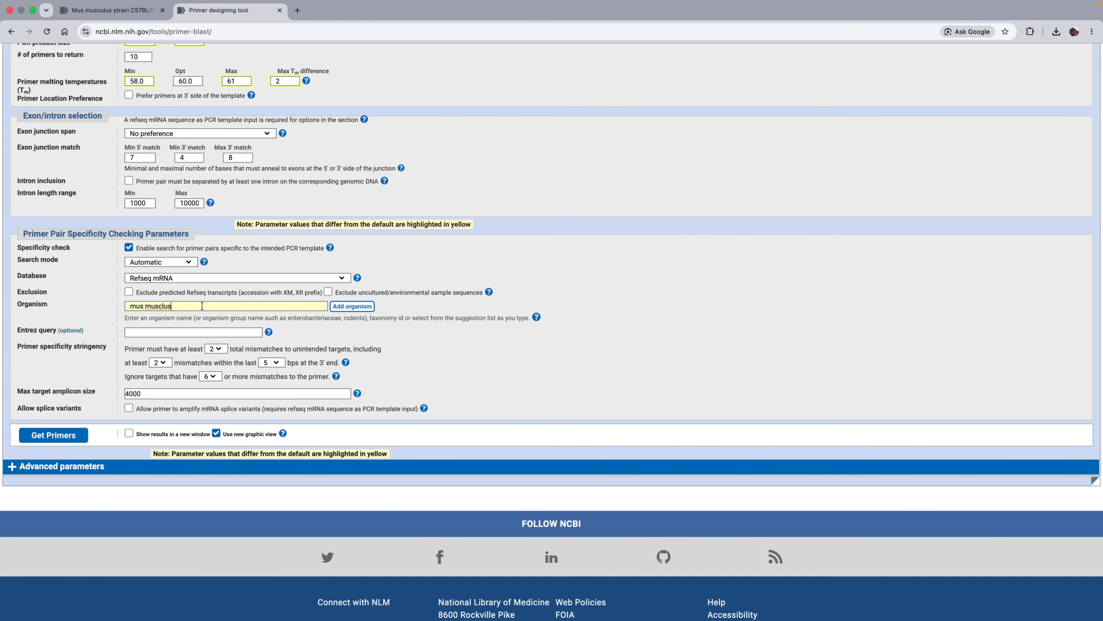
{"action": "key", "text": "BackSpace"}
{"action": "key", "text": "BackSpace"}
{"action": "key", "text": "BackSpace"}
{"action": "key", "text": "BackSpace"}
{"action": "key", "text": "BackSpace"}
{"action": "key", "text": "BackSpace"}
{"action": "key", "text": "BackSpace"}
{"action": "key", "text": "BackSpace"}
{"action": "key", "text": "BackSpace"}
{"action": "key", "text": "BackSpace"}
{"action": "key", "text": "BackSpace"}
{"action": "type", "text": "mus mu"}
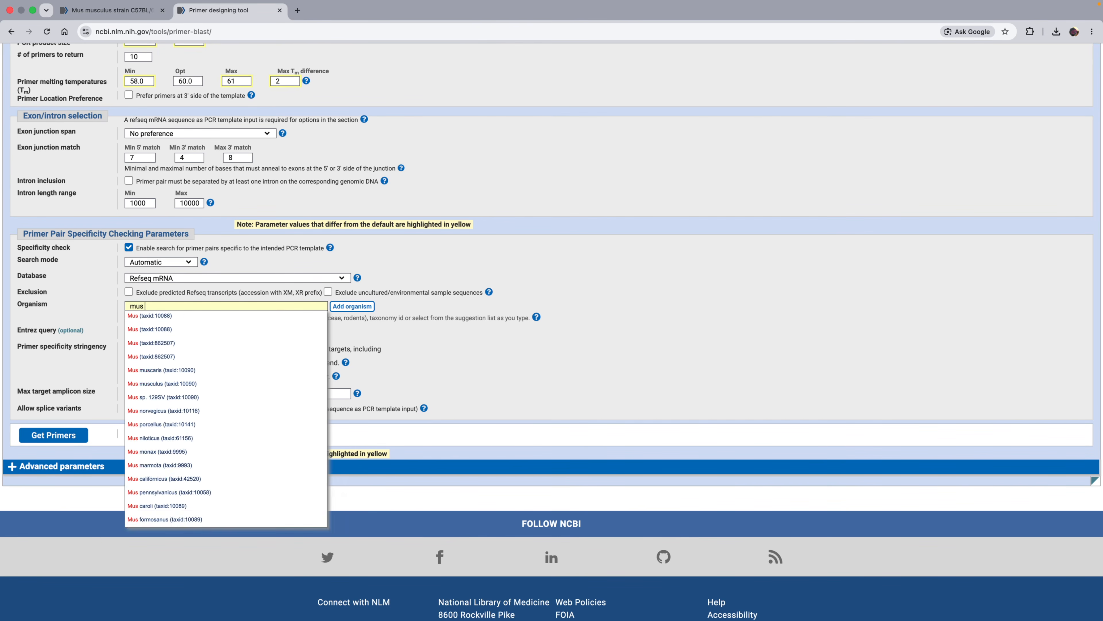
{"action": "left_click", "coordinate": [174, 329]}
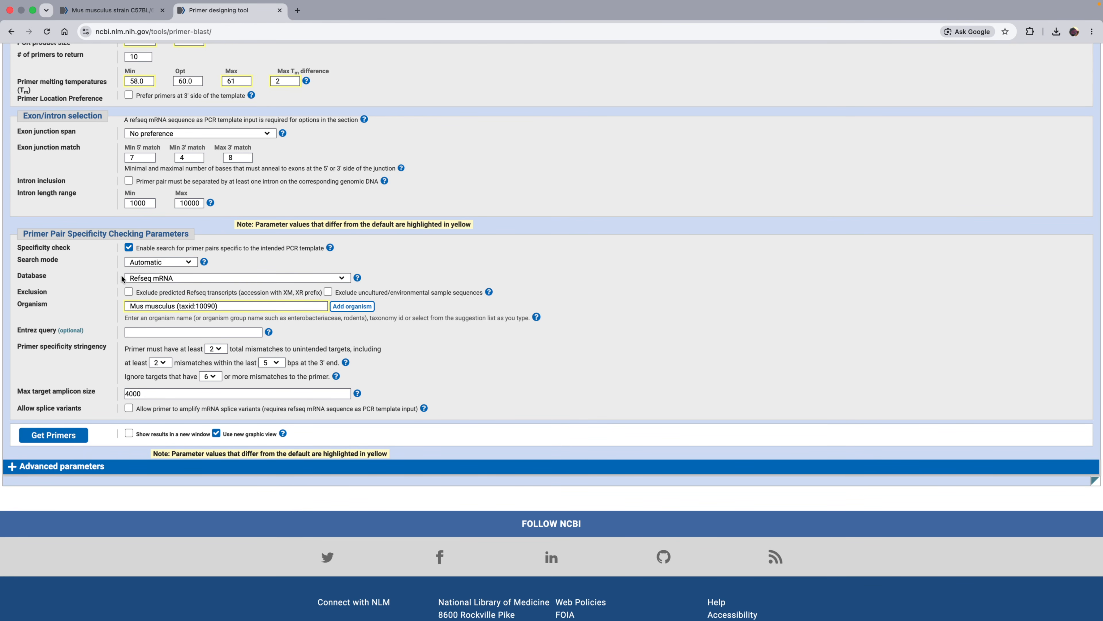
Set the specificity-check database to Refseq representative genomes and submit the primer search
{"action": "left_click", "coordinate": [160, 278]}
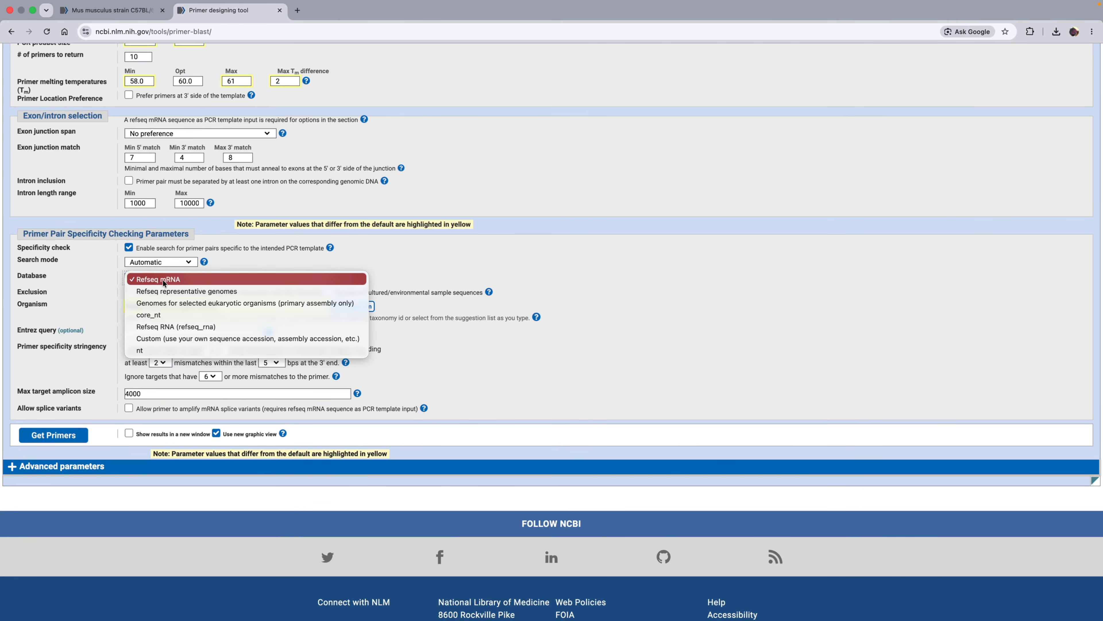
{"action": "left_click", "coordinate": [210, 292]}
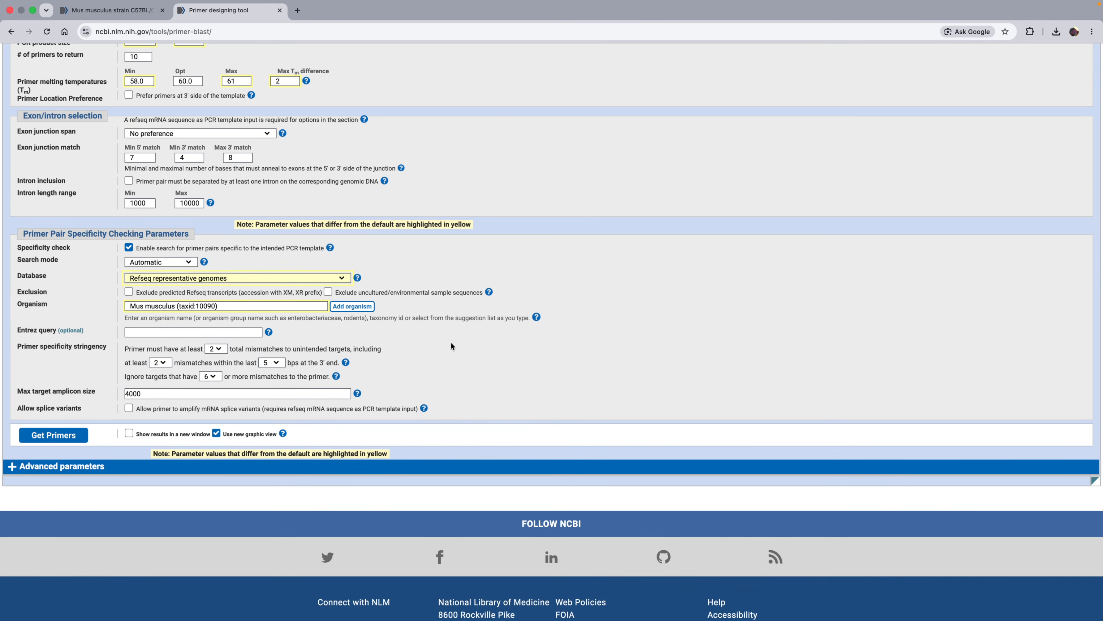
{"action": "scroll", "coordinate": [448, 345], "scroll_direction": "up", "scroll_amount": 10}
{"action": "scroll", "coordinate": [445, 345], "scroll_direction": "down", "scroll_amount": 12}
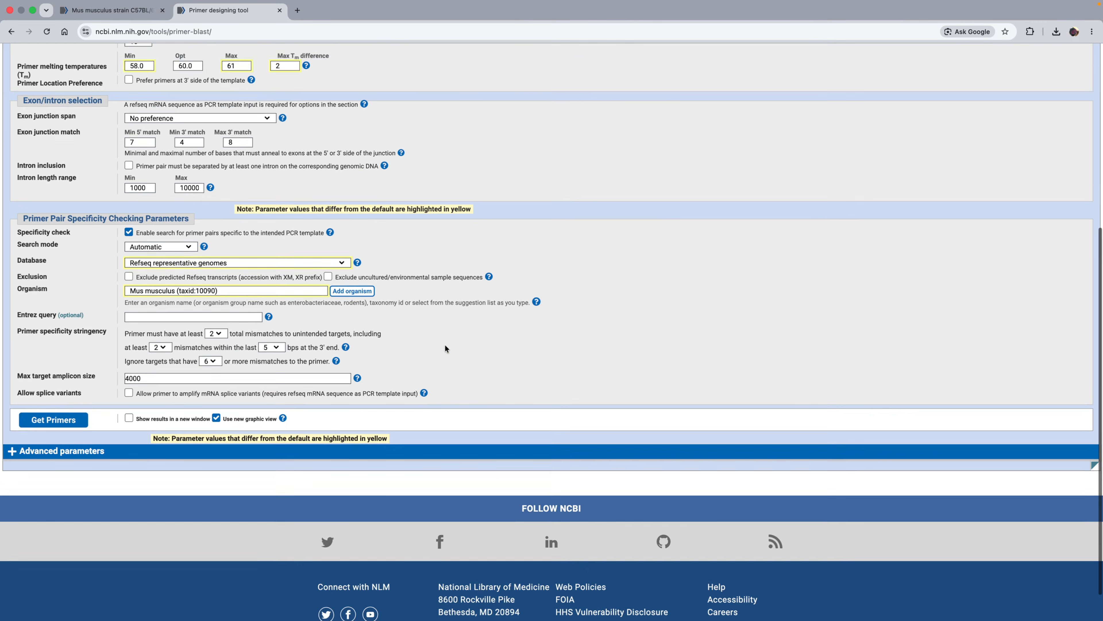
{"action": "left_click", "coordinate": [58, 382]}
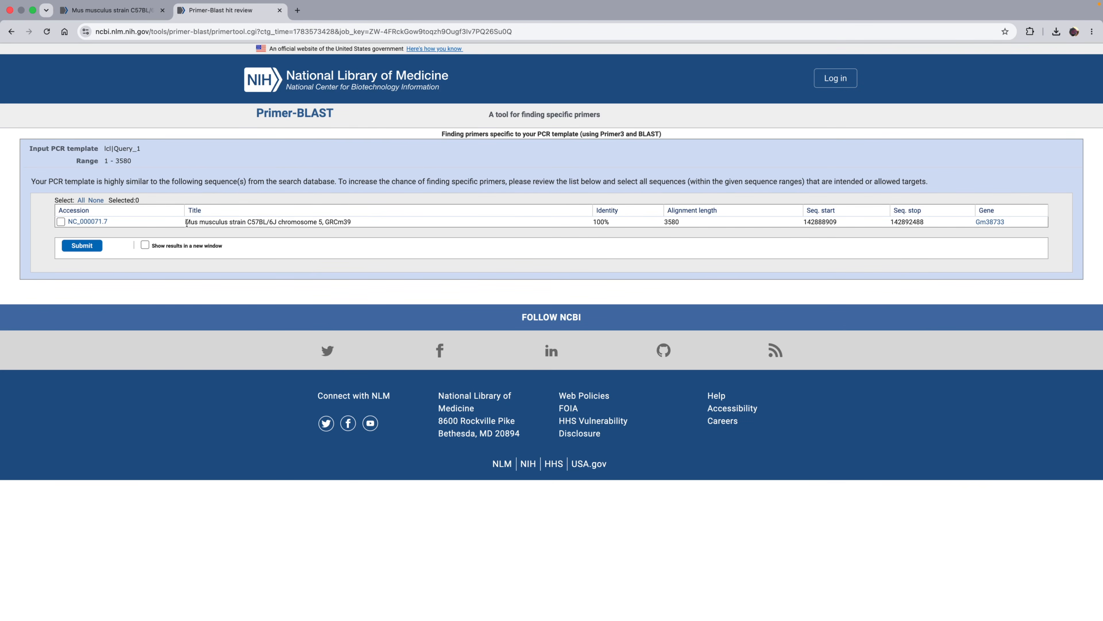
Review the matching database sequence, mark NC_000071.7 (Mus musculus chromosome 5) as an intended target, and submit the selection
{"action": "left_click_drag", "start_coordinate": [187, 223], "coordinate": [355, 223]}
{"action": "left_click", "coordinate": [607, 221]}
{"action": "left_click_drag", "start_coordinate": [317, 222], "coordinate": [297, 222]}
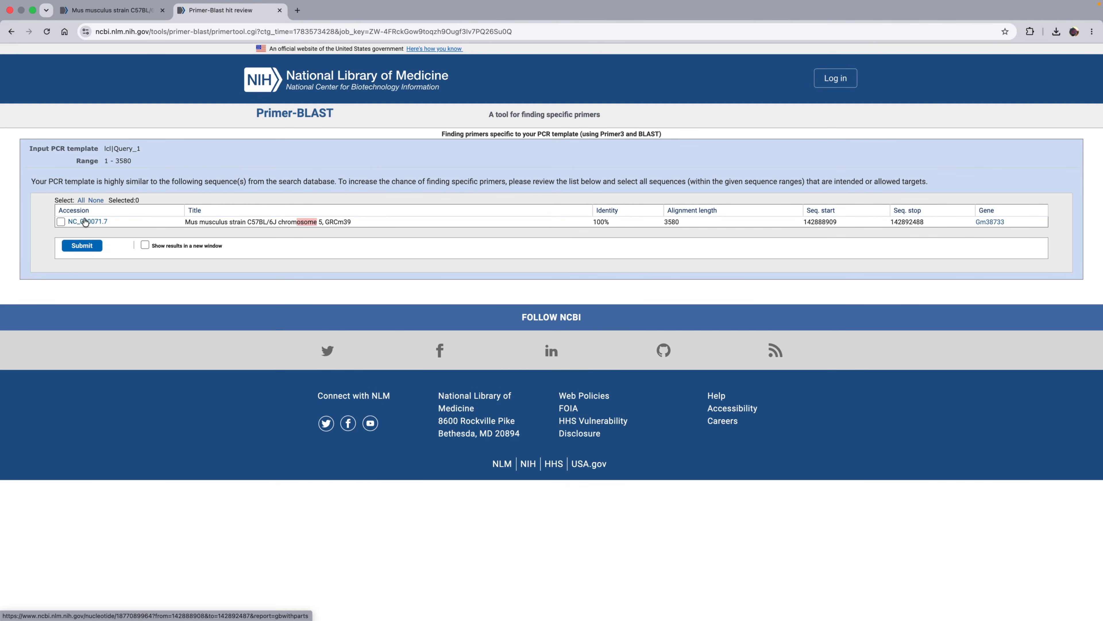
{"action": "left_click", "coordinate": [210, 222]}
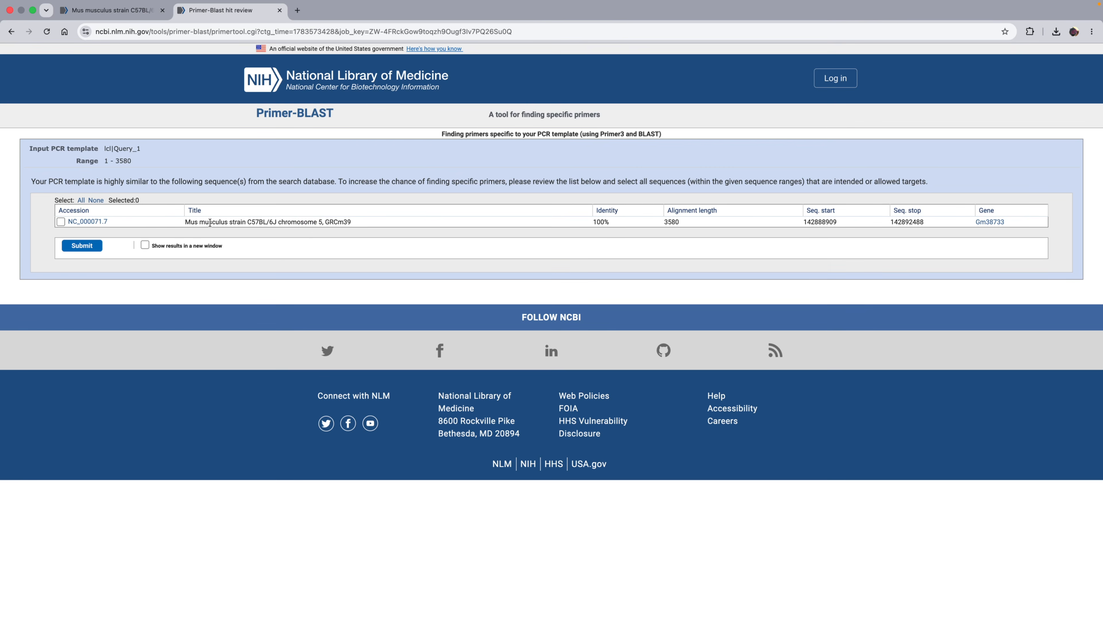
{"action": "left_click_drag", "start_coordinate": [251, 221], "coordinate": [330, 222]}
{"action": "left_click", "coordinate": [327, 222]}
{"action": "left_click_drag", "start_coordinate": [352, 221], "coordinate": [325, 222]}
{"action": "left_click", "coordinate": [60, 222]}
{"action": "left_click", "coordinate": [90, 251]}
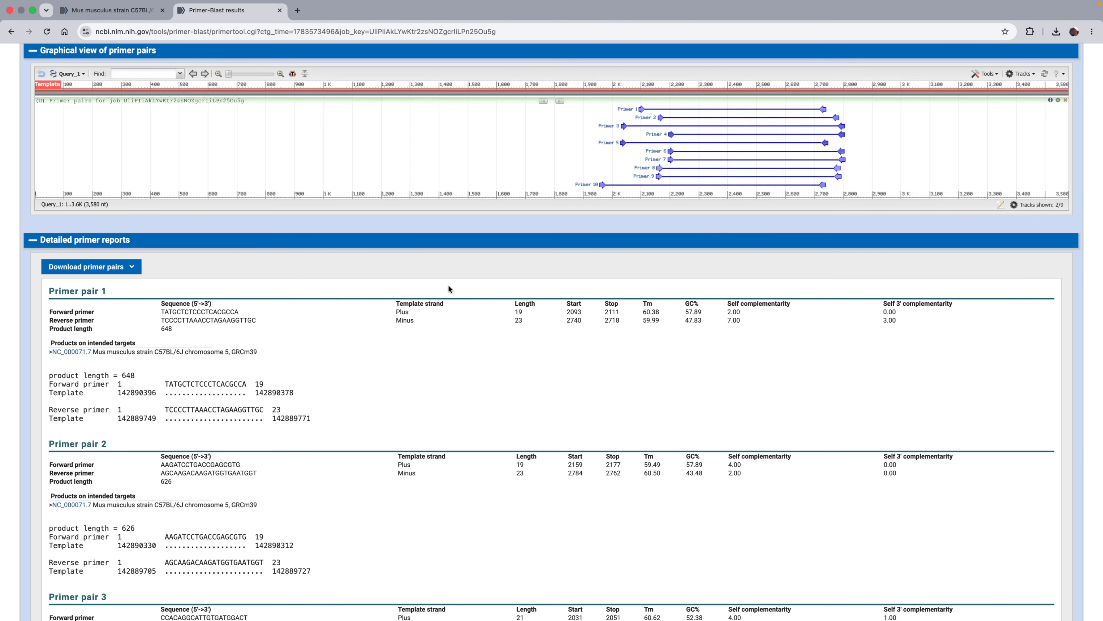
Look over the graphical and detailed primer pair reports and copy the entire results page
{"action": "scroll", "coordinate": [449, 285], "scroll_direction": "up", "scroll_amount": 5}
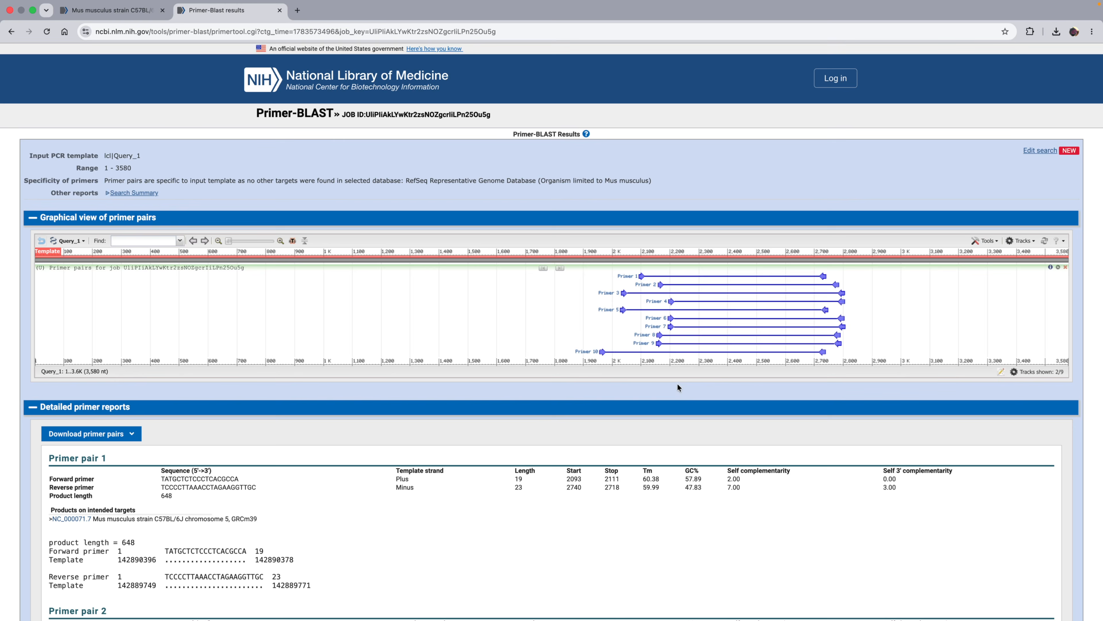
{"action": "scroll", "coordinate": [632, 413], "scroll_direction": "down", "scroll_amount": 5}
{"action": "scroll", "coordinate": [631, 413], "scroll_direction": "down", "scroll_amount": 3}
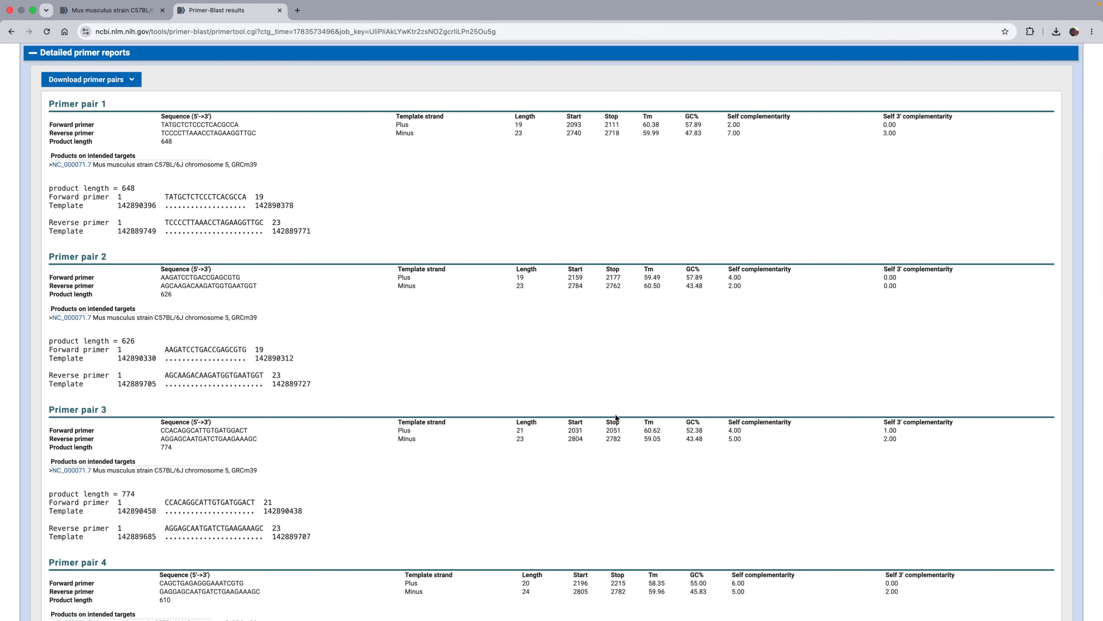
{"action": "scroll", "coordinate": [468, 398], "scroll_direction": "up", "scroll_amount": 3}
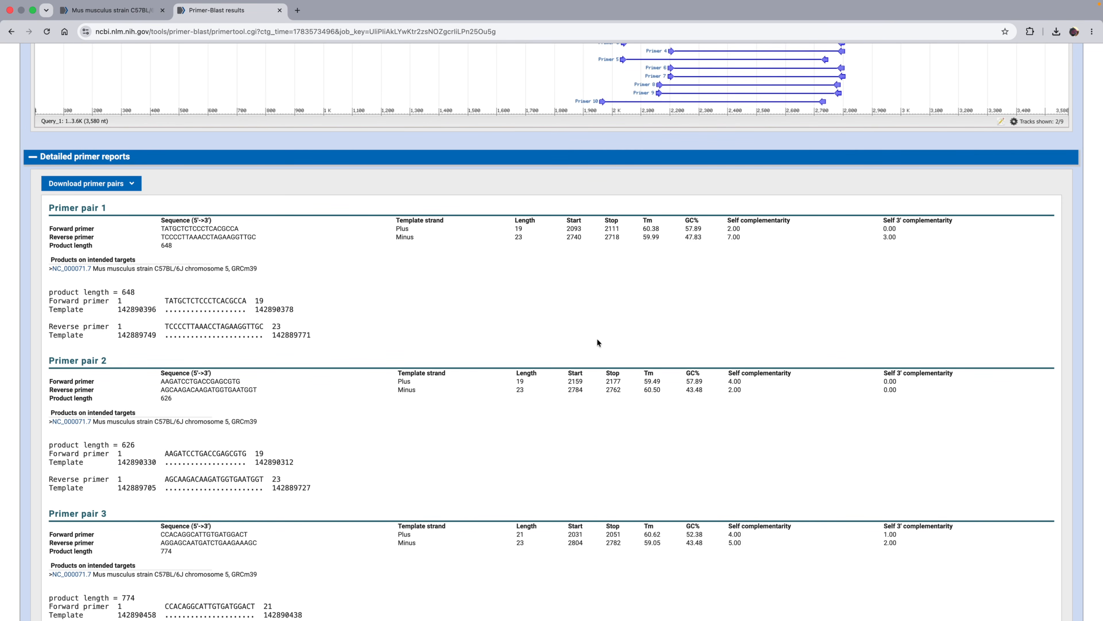
{"action": "scroll", "coordinate": [599, 341], "scroll_direction": "down", "scroll_amount": 1}
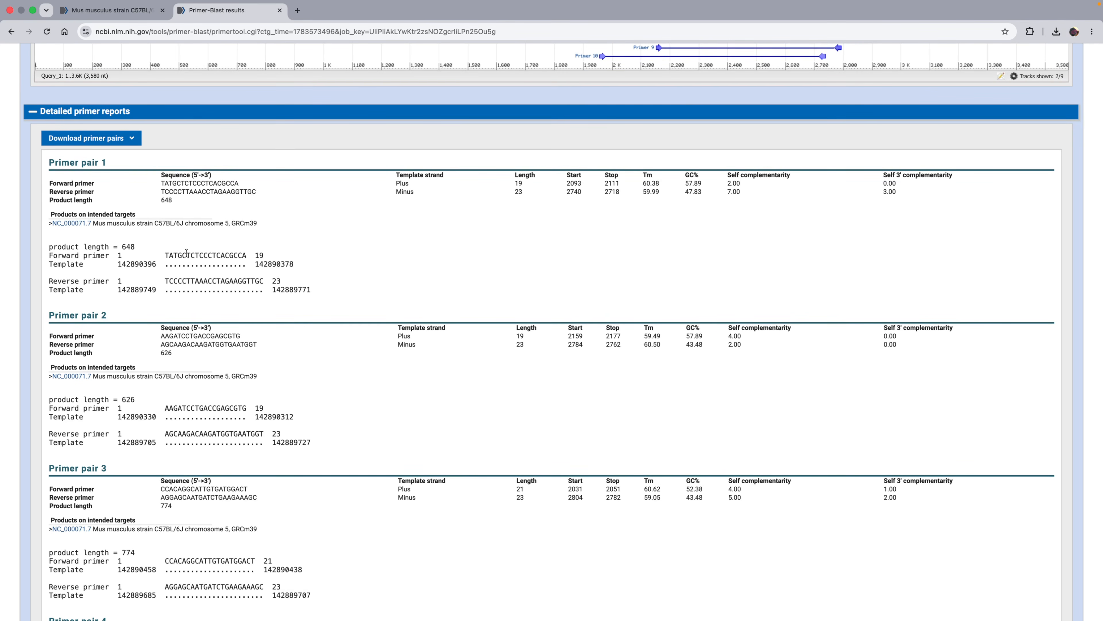
{"action": "key", "text": "super+a"}
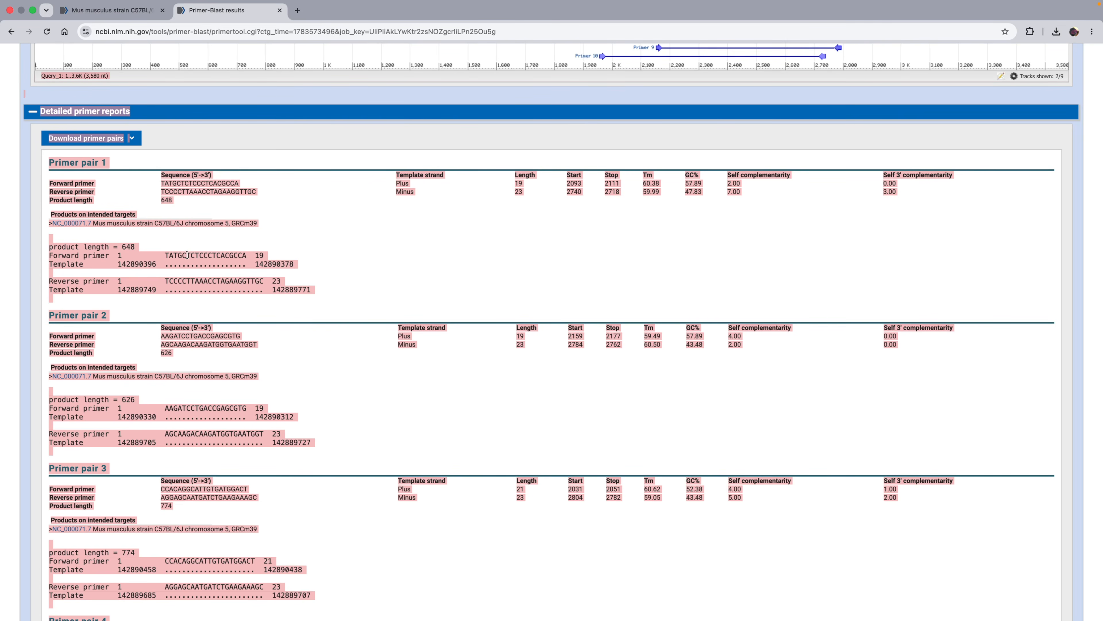
{"action": "scroll", "coordinate": [343, 296], "scroll_direction": "down", "scroll_amount": 20}
{"action": "scroll", "coordinate": [361, 294], "scroll_direction": "up", "scroll_amount": 20}
{"action": "scroll", "coordinate": [361, 292], "scroll_direction": "up", "scroll_amount": 2}
In ChatGPT, paste the copied results and send them with the request "dude? opinions? one main primer pair and one backup!"
{"action": "key", "text": "ctrl+Right"}
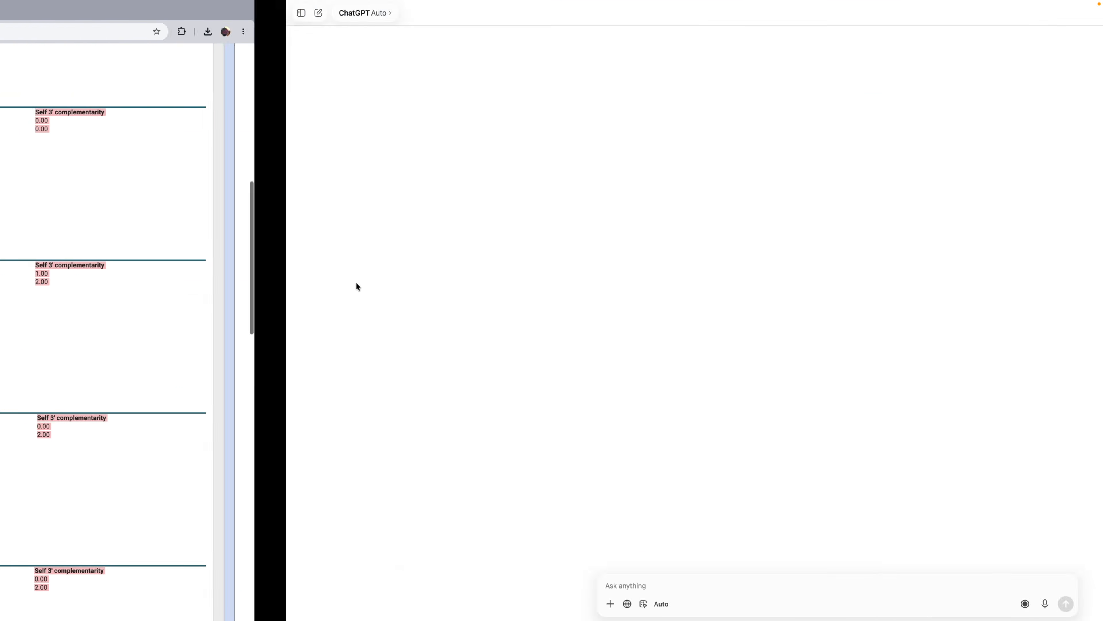
{"action": "key", "text": "super+v"}
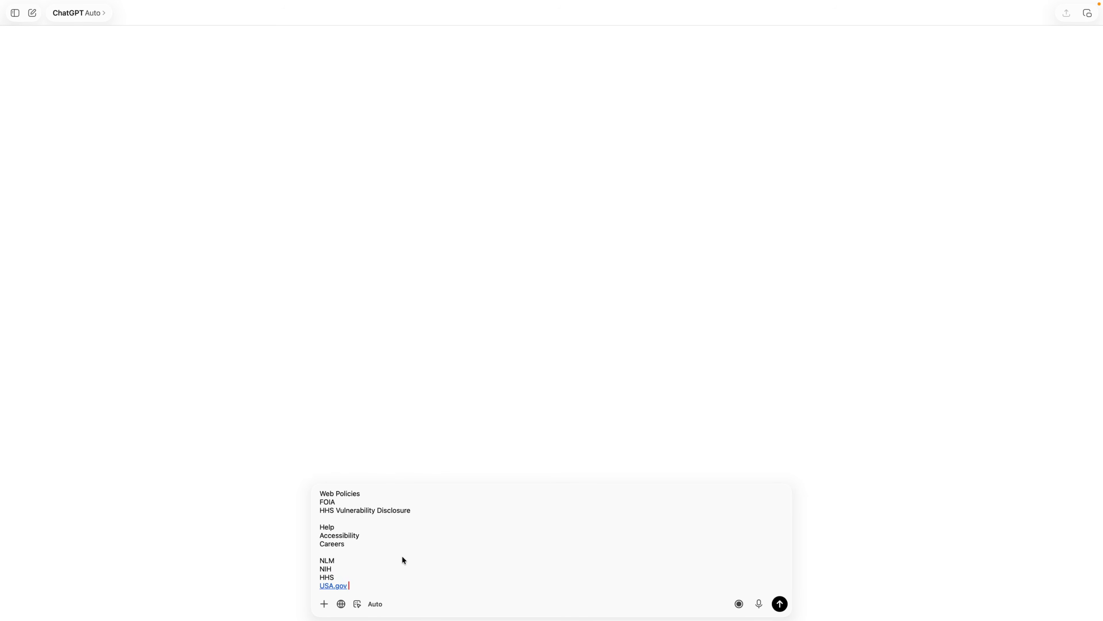
{"action": "type", "text": "dude? opinions? one main primer pair and one backup!"}
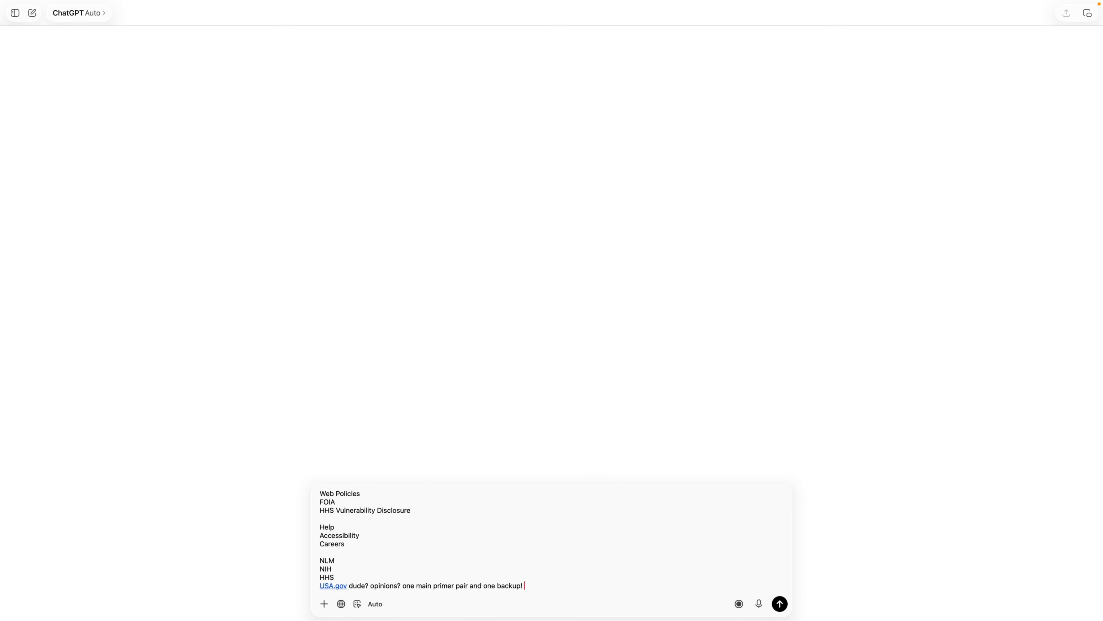
{"action": "key", "text": "Return"}
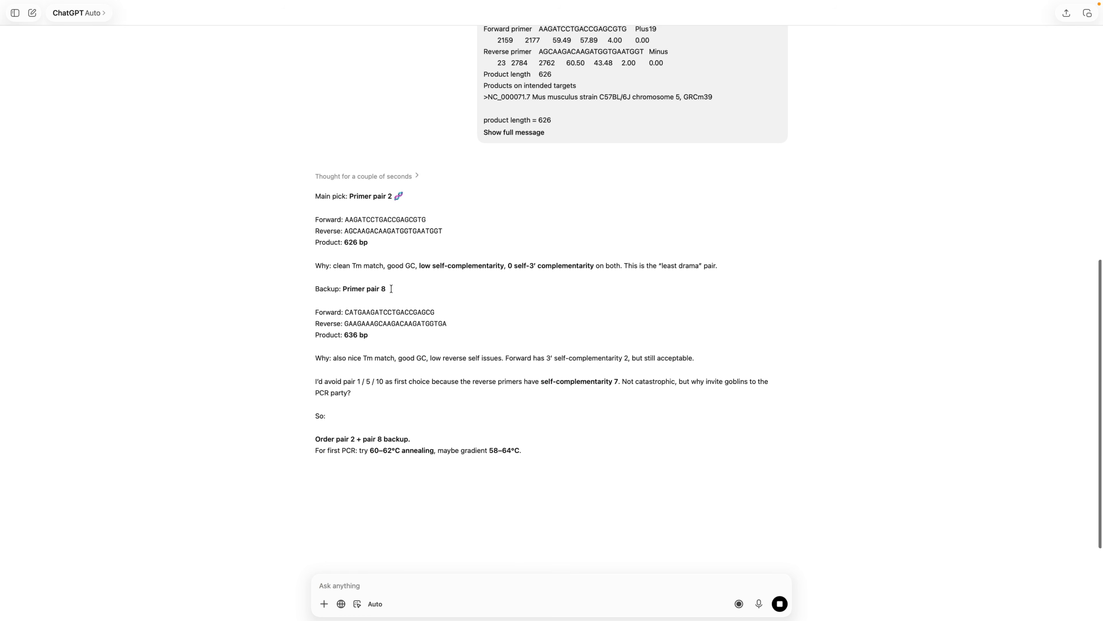
Review the primer recommendations and copy the forward sequence of the main pick, primer pair 2
{"action": "left_click_drag", "start_coordinate": [315, 194], "coordinate": [430, 287]}
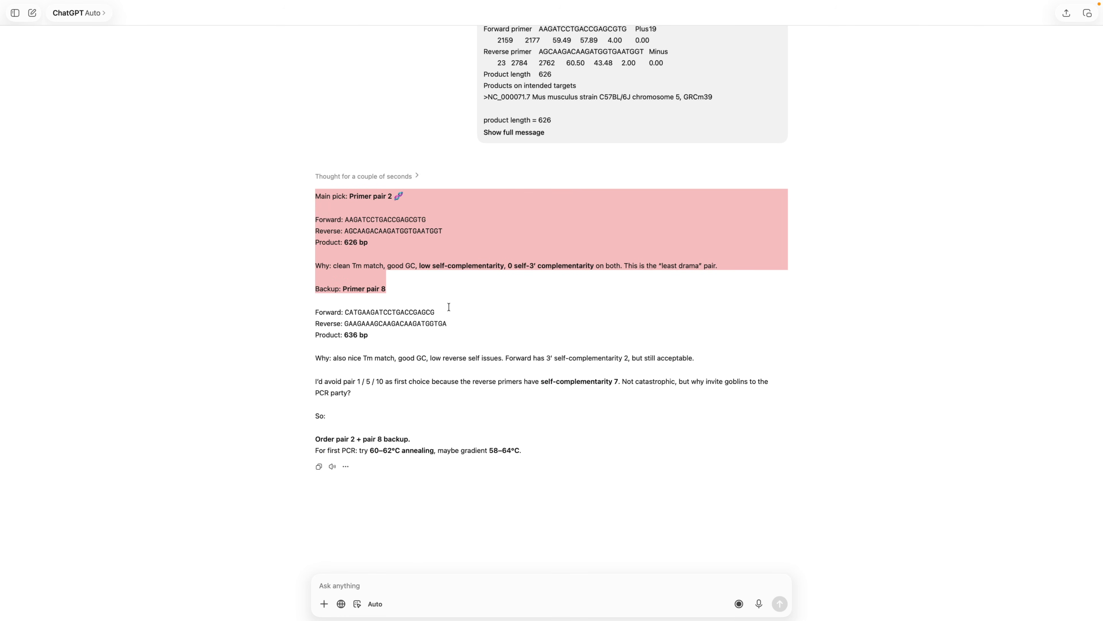
{"action": "left_click", "coordinate": [400, 294]}
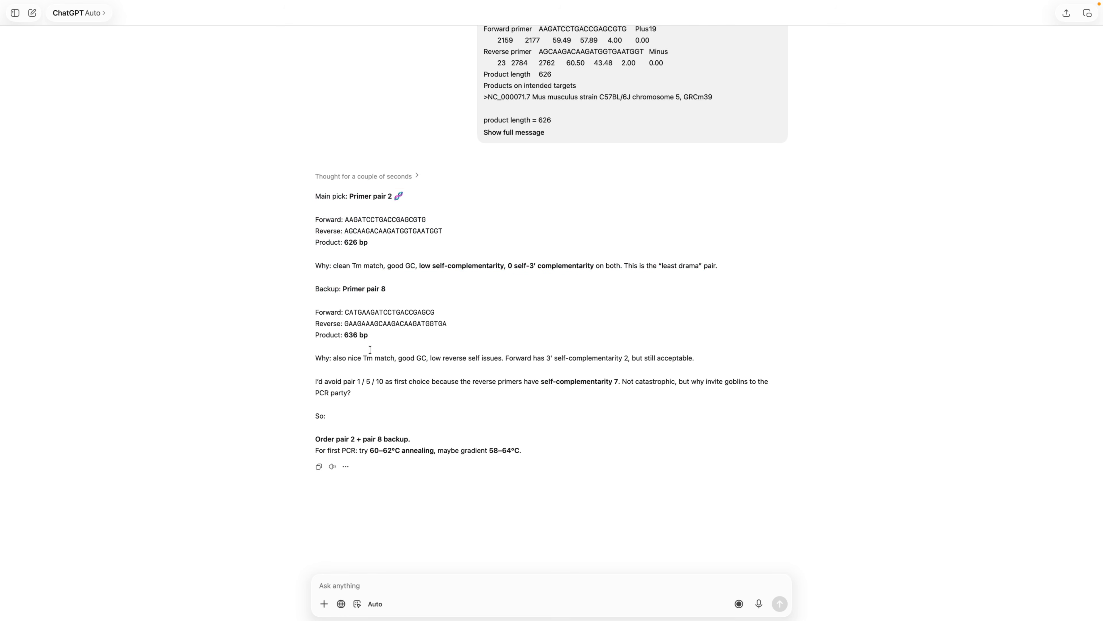
{"action": "scroll", "coordinate": [425, 357], "scroll_direction": "down", "scroll_amount": 2}
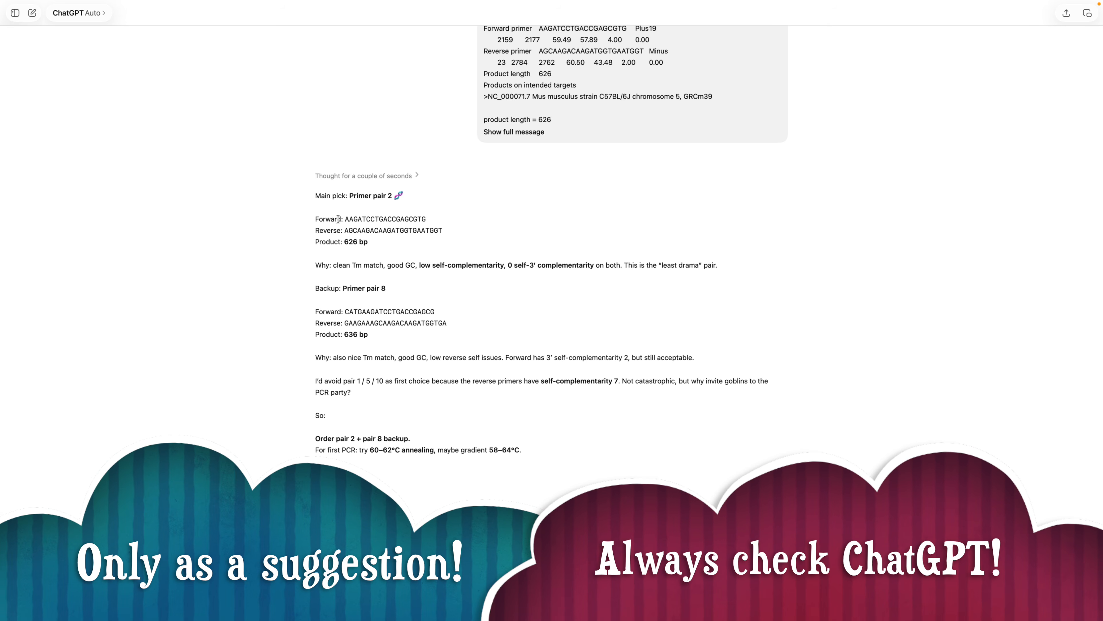
{"action": "left_click_drag", "start_coordinate": [419, 219], "coordinate": [429, 218]}
{"action": "key", "text": "super+c"}
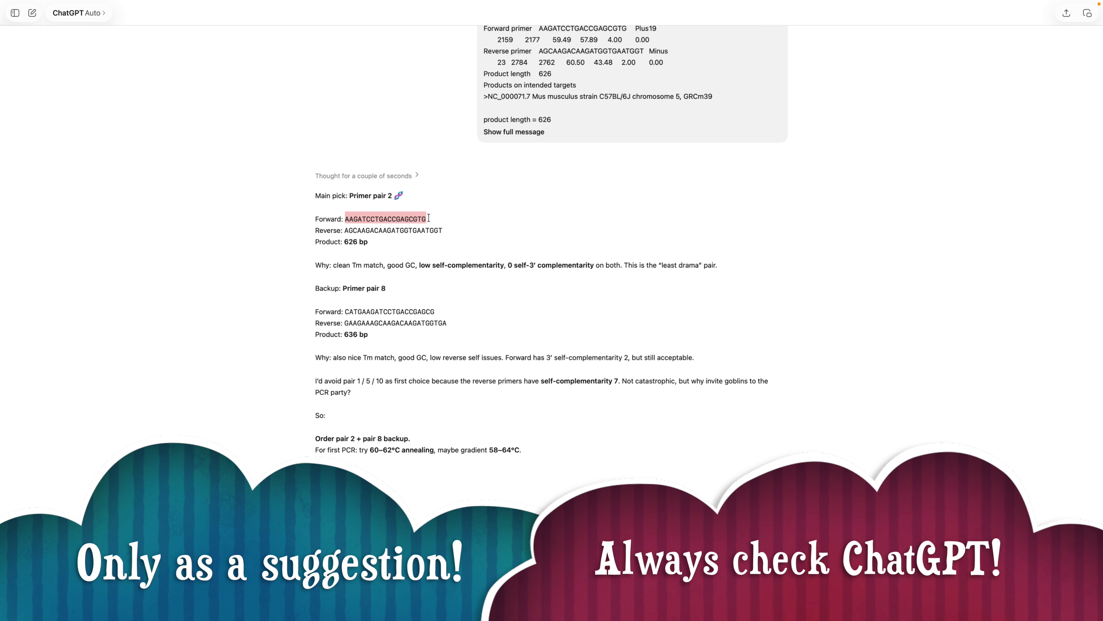
In SnapGene, start a new primer for Actb and paste in the copied forward sequence AAGATCCTGACCGAGCGTG
{"action": "key", "text": "ctrl+Left"}
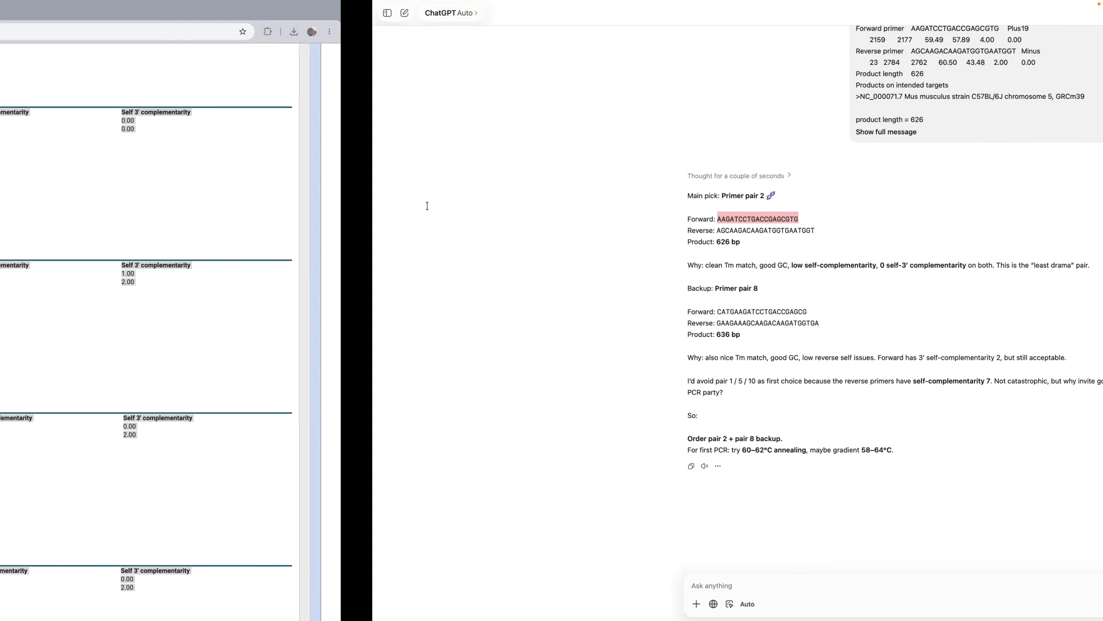
{"action": "key", "text": "ctrl+Left"}
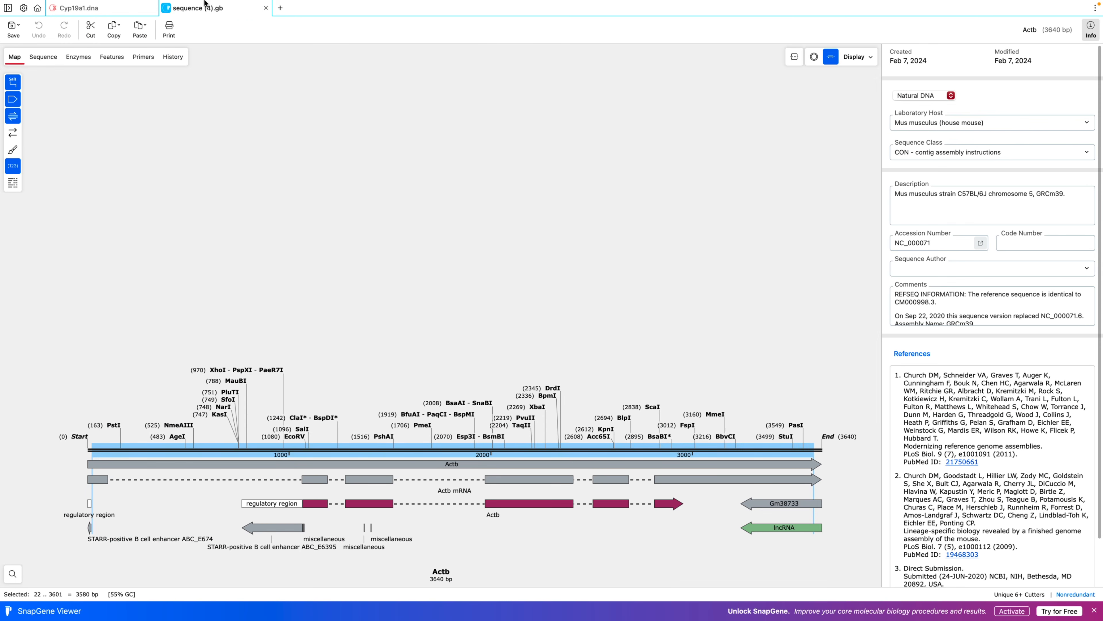
{"action": "left_click", "coordinate": [221, 7]}
{"action": "key", "text": "Escape"}
{"action": "key", "text": "super+k"}
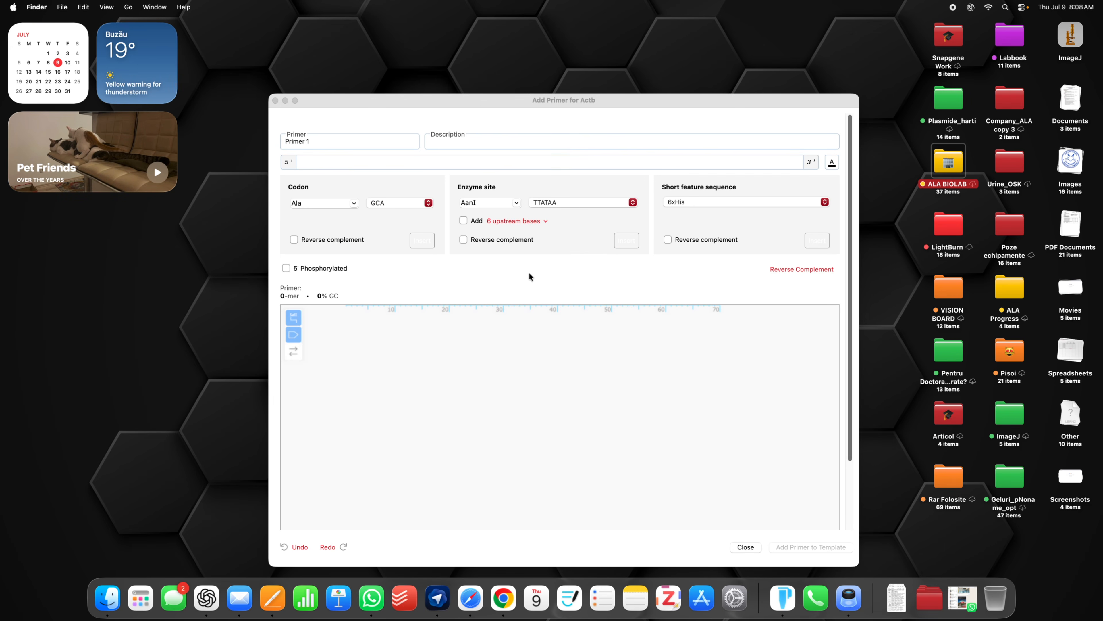
{"action": "left_click", "coordinate": [343, 167]}
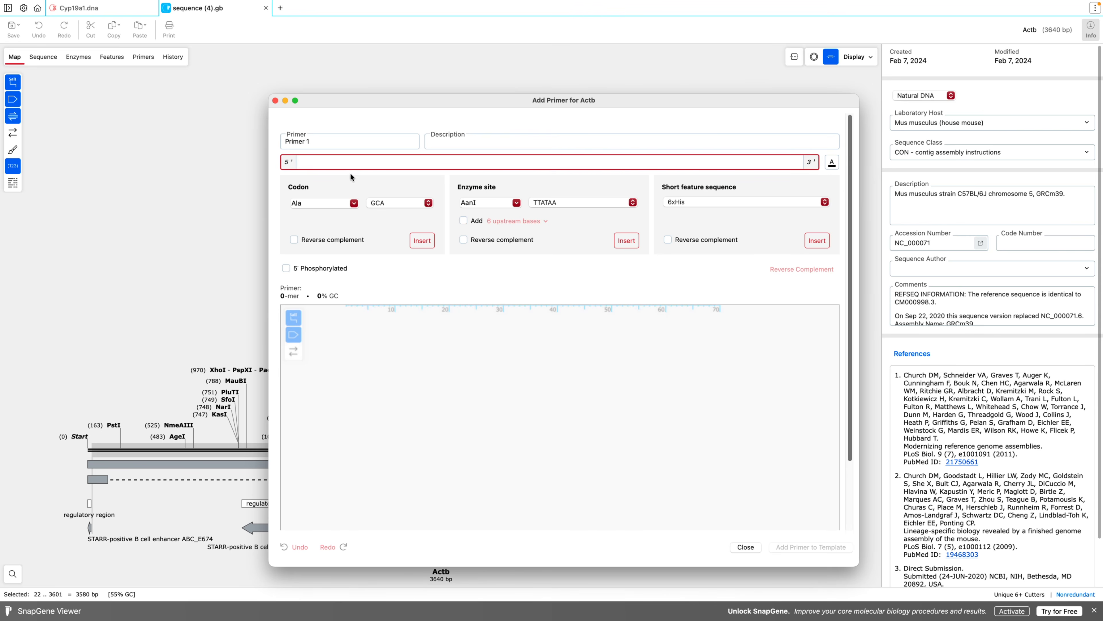
{"action": "key", "text": "super+v"}
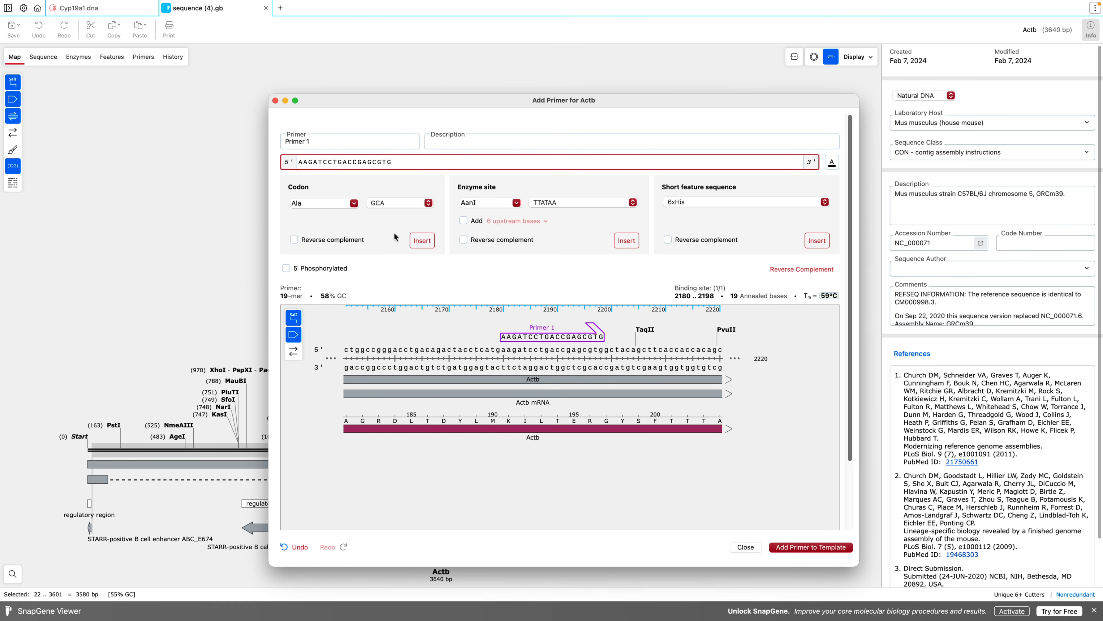
Name the forward primer actin_fwd and add it to the Actb template
{"action": "triple_click", "coordinate": [315, 141]}
{"action": "type", "text": "ac"}
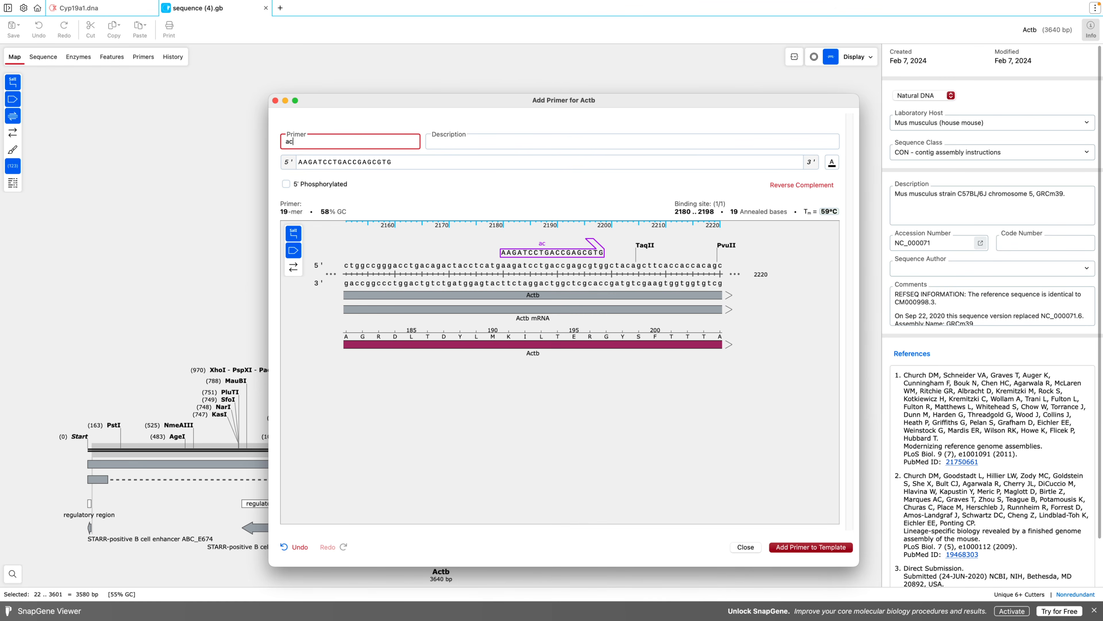
{"action": "type", "text": "tin_fwd"}
{"action": "left_click", "coordinate": [825, 548]}
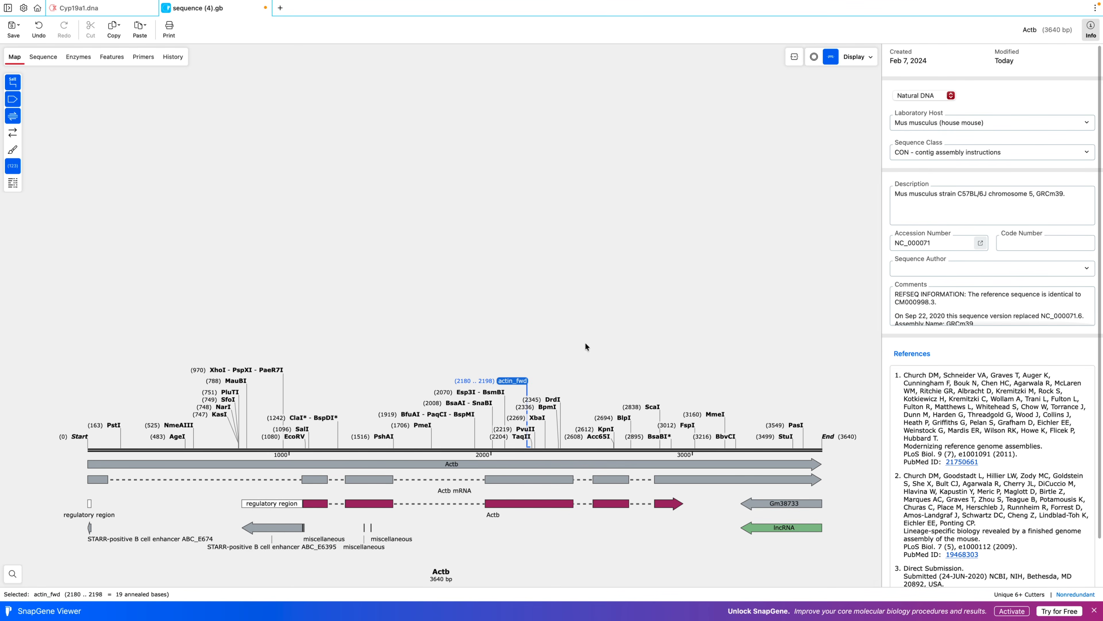
In the browser's Primer-BLAST results, copy the reverse primer sequence of primer pair 2
{"action": "key", "text": "ctrl+Right"}
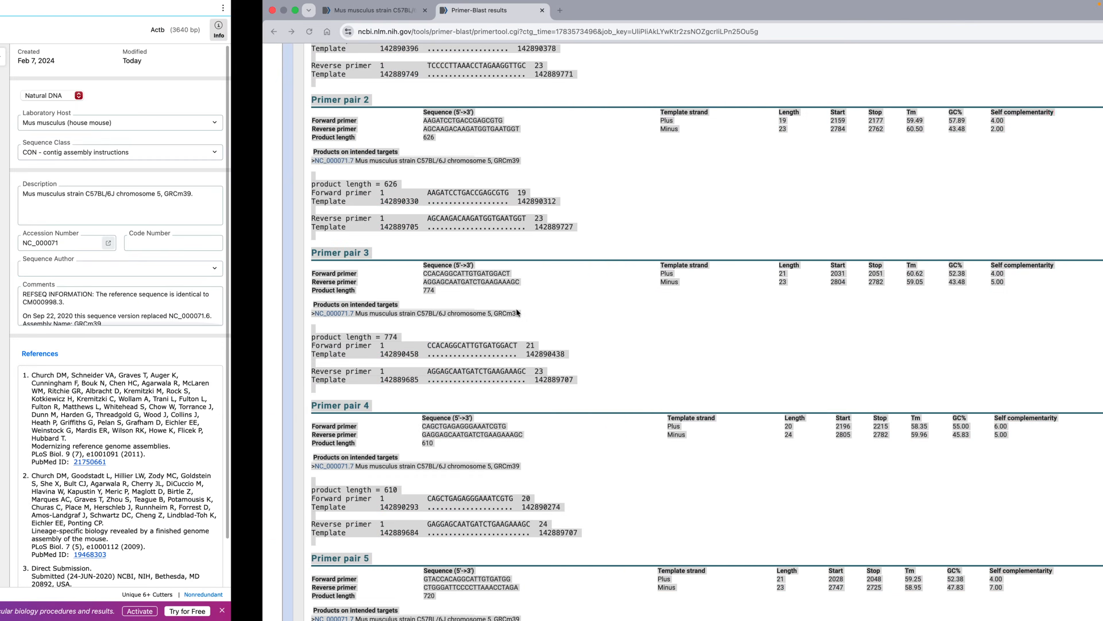
{"action": "left_click", "coordinate": [329, 219]}
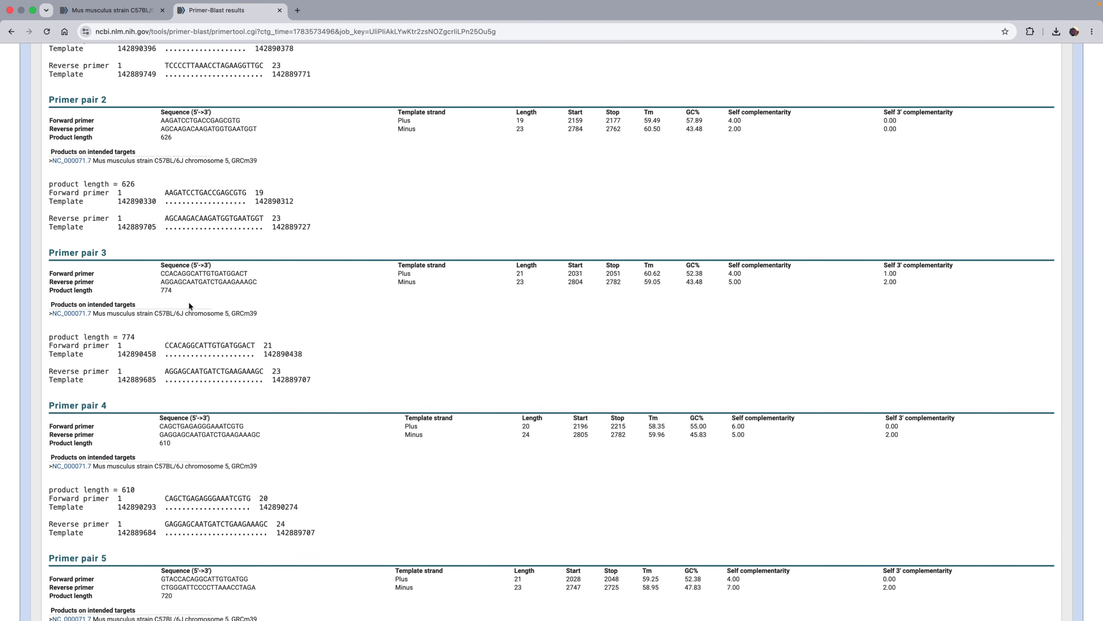
{"action": "scroll", "coordinate": [169, 304], "scroll_direction": "up", "scroll_amount": 3}
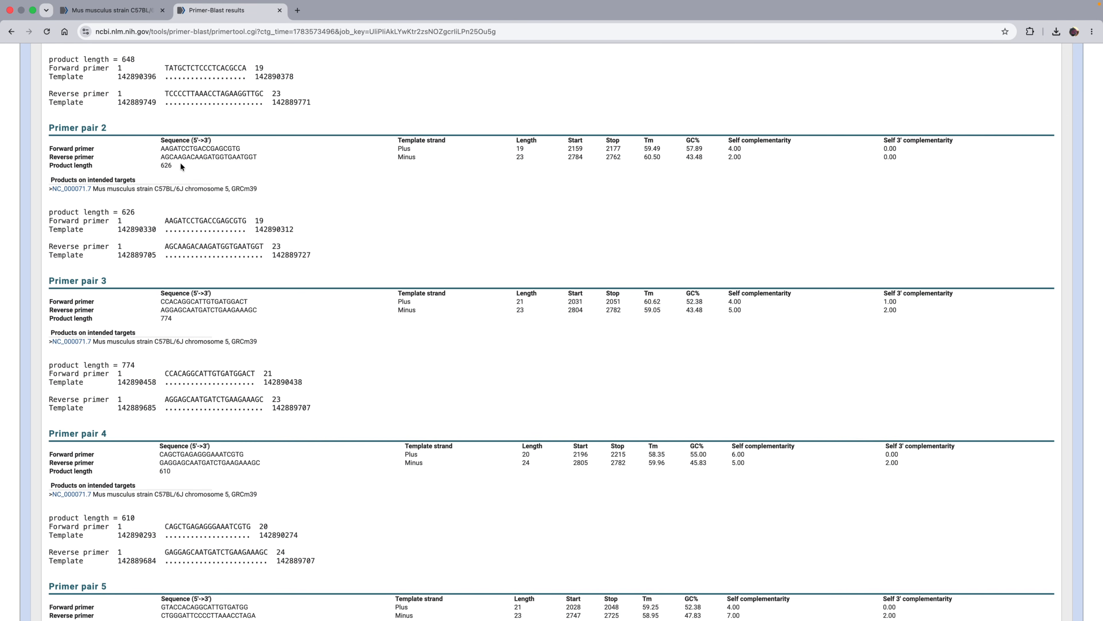
{"action": "double_click", "coordinate": [176, 205]}
{"action": "key", "text": "super+c"}
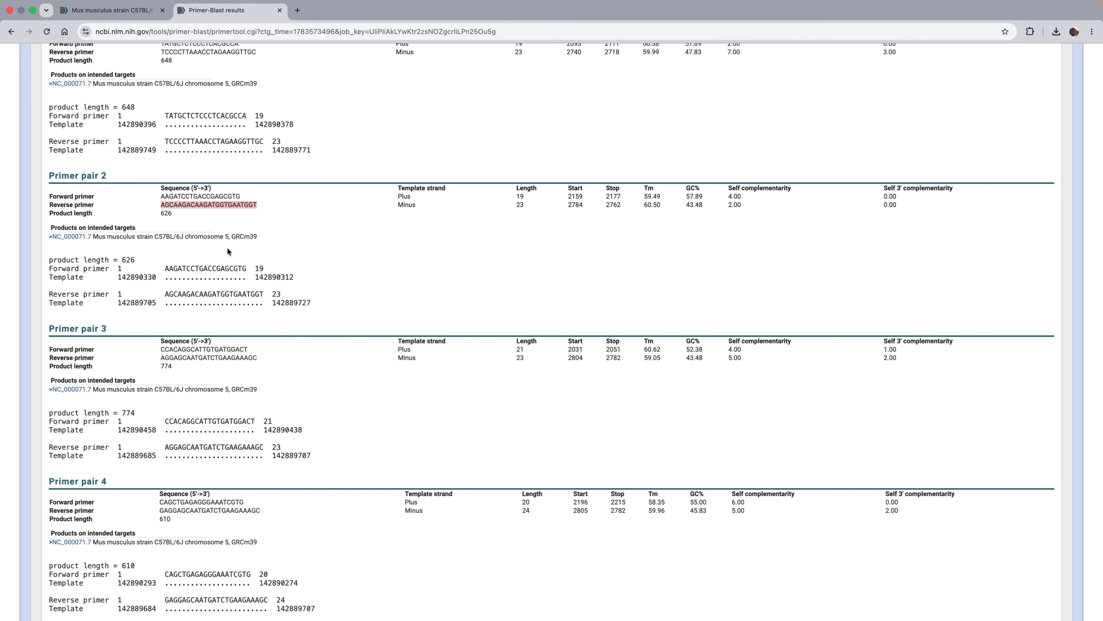
Back in SnapGene, start another primer for Actb and paste in the reverse sequence AGCAAGACAAGATGGTGAATGGT
{"action": "key", "text": "super+Tab"}
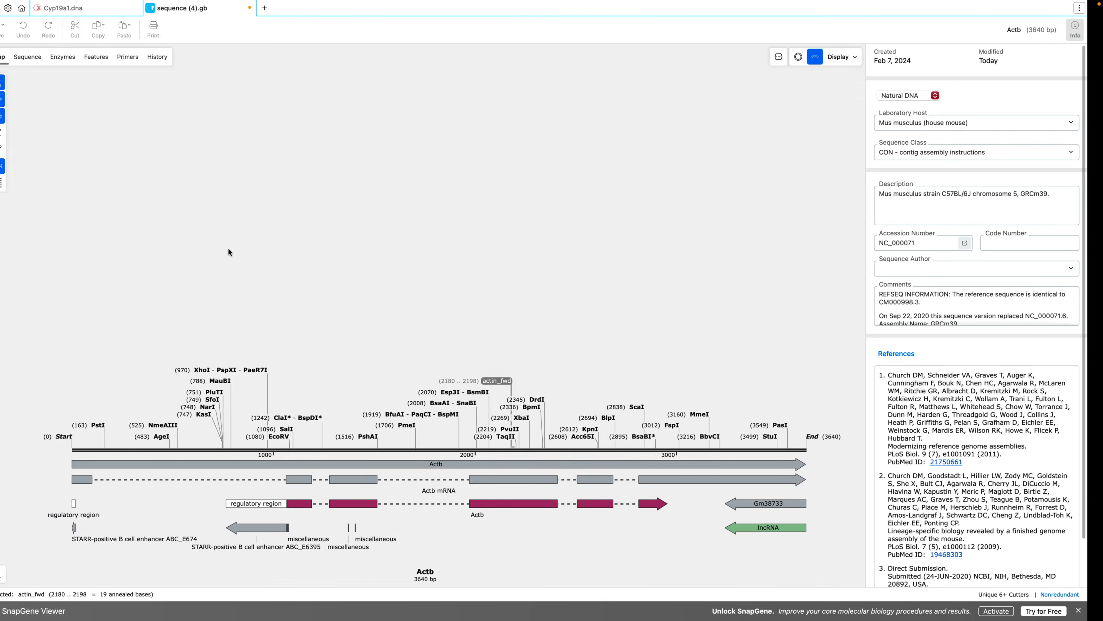
{"action": "left_click", "coordinate": [229, 6]}
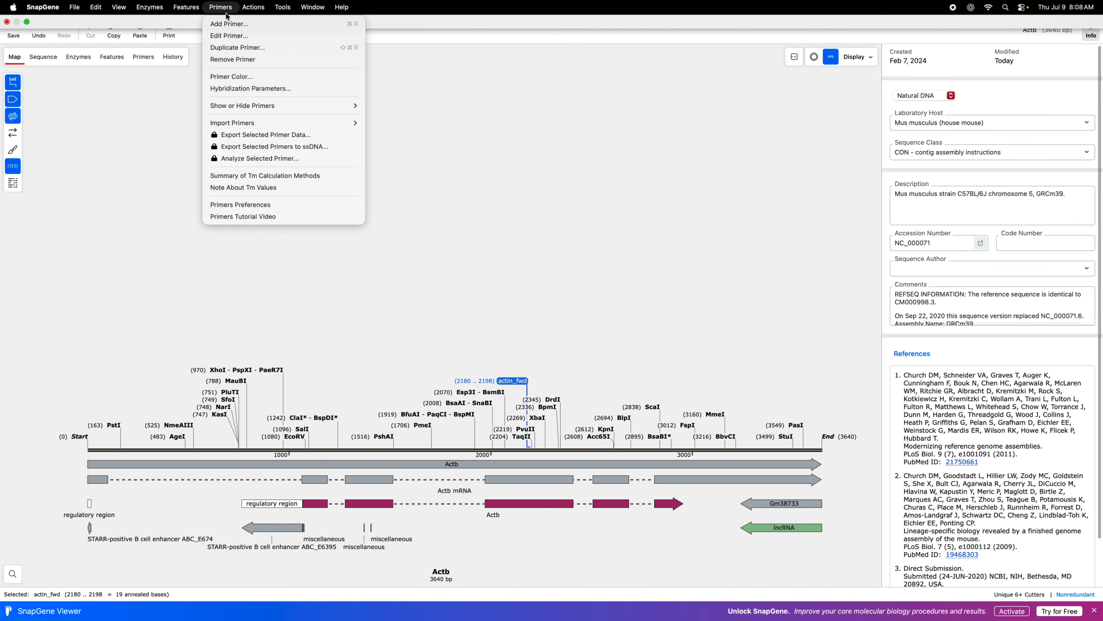
{"action": "left_click", "coordinate": [313, 181]}
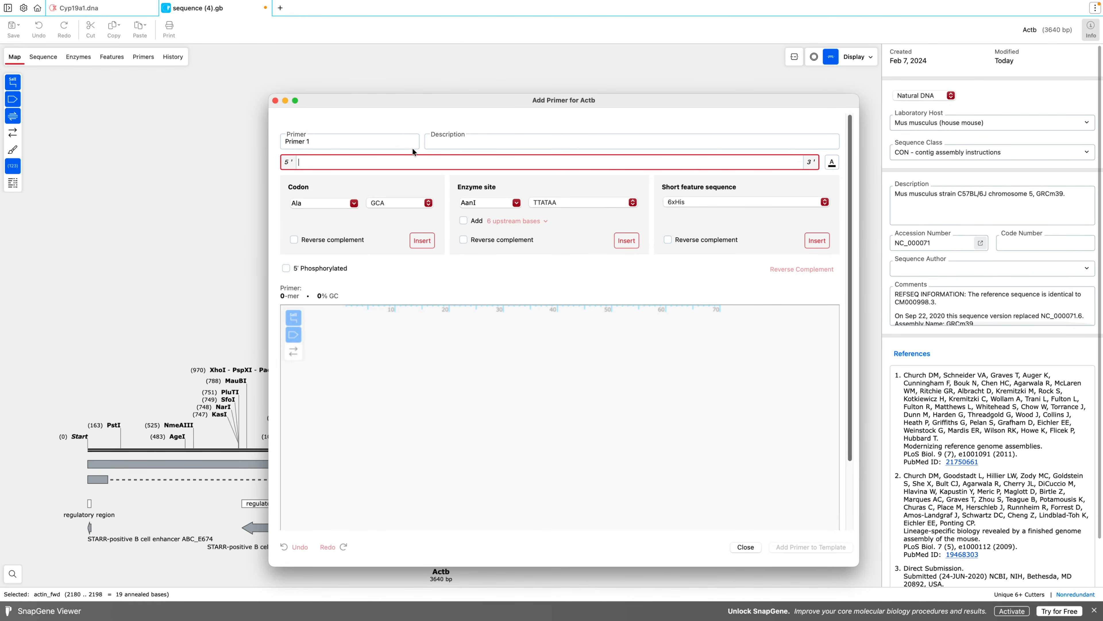
{"action": "key", "text": "super+v"}
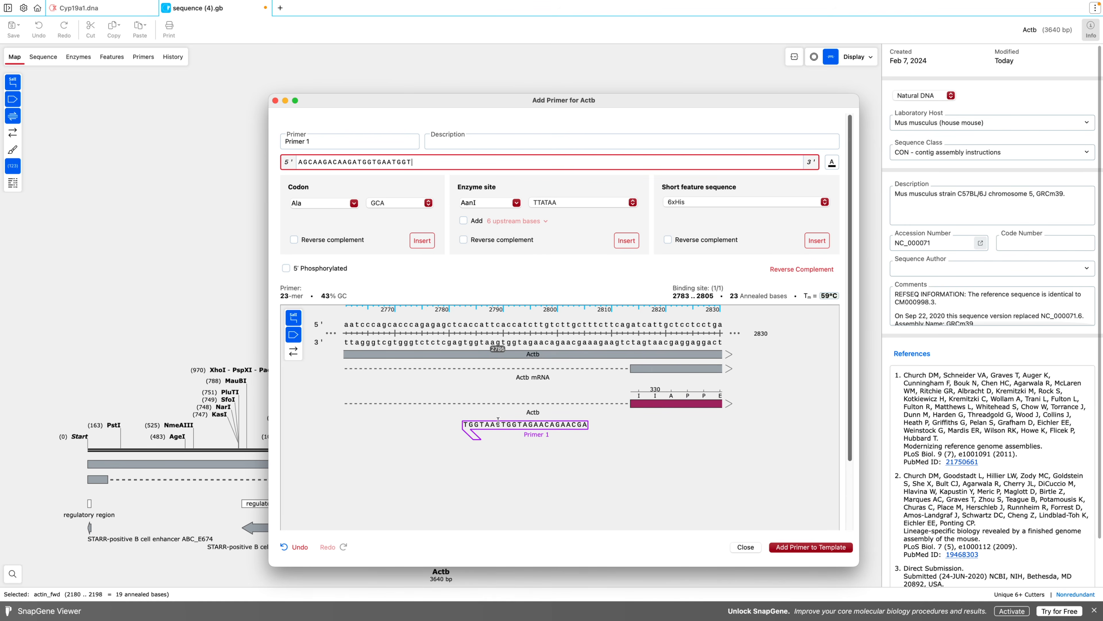
Add the reverse primer to the template as actin_rvs and select it together with actin_fwd to mark the amplified region
{"action": "left_click", "coordinate": [307, 138]}
{"action": "type", "text": "a"}
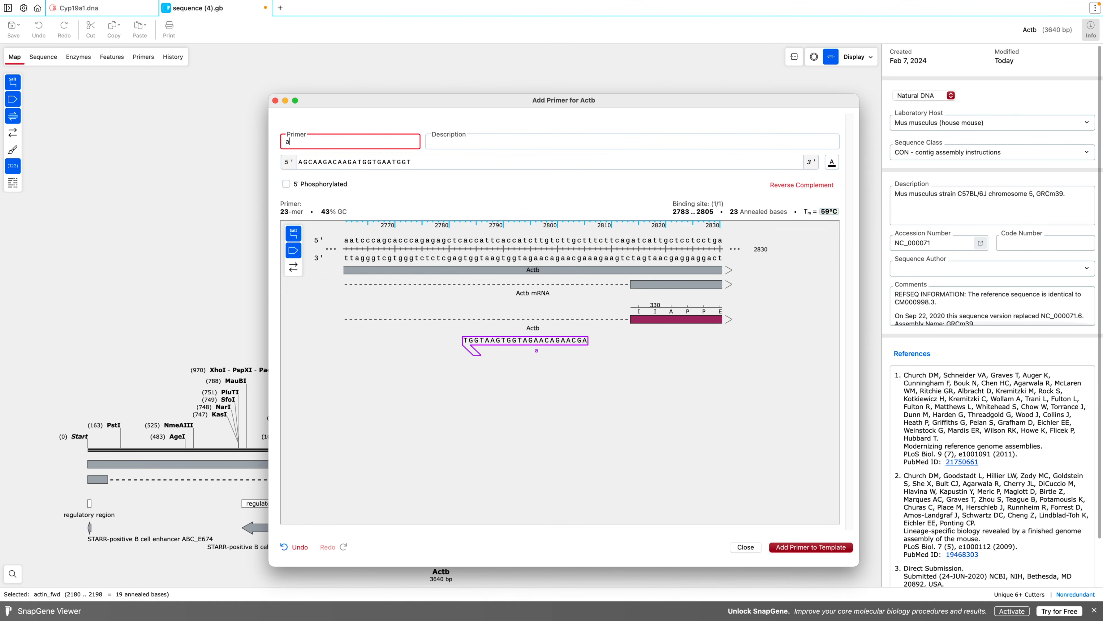
{"action": "type", "text": "ctin_rvs"}
{"action": "left_click", "coordinate": [801, 544]}
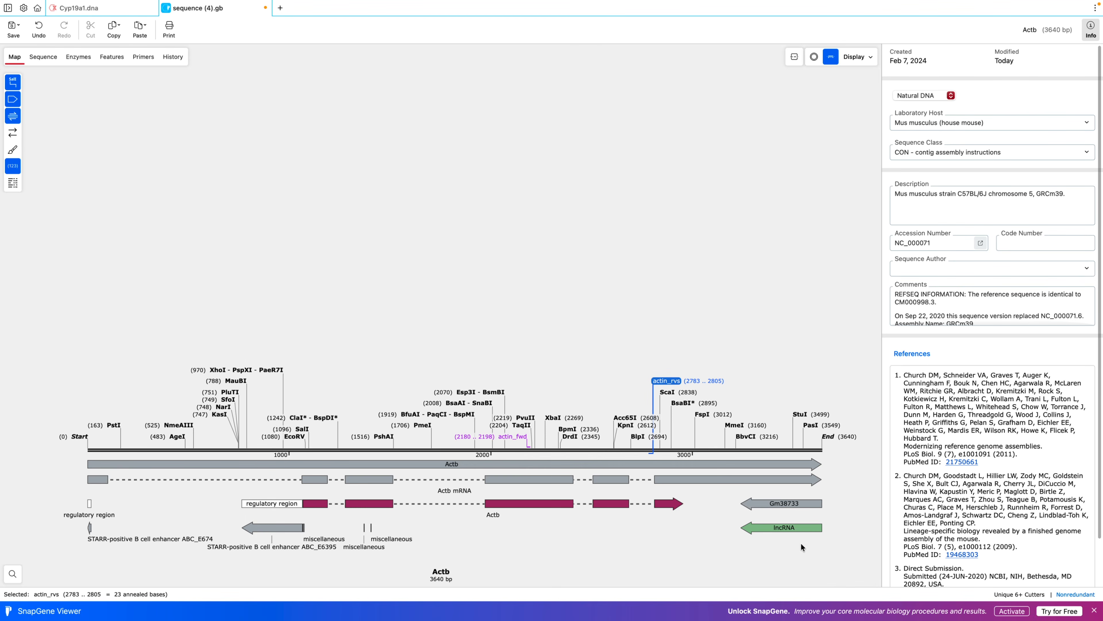
{"action": "left_click", "coordinate": [512, 436], "text": "shift"}
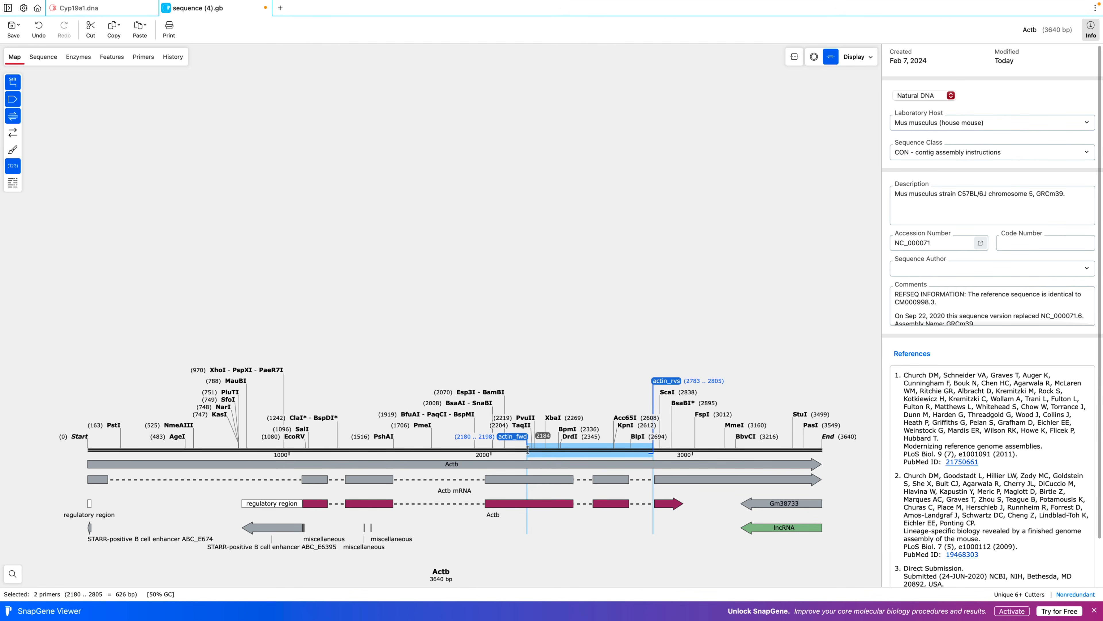